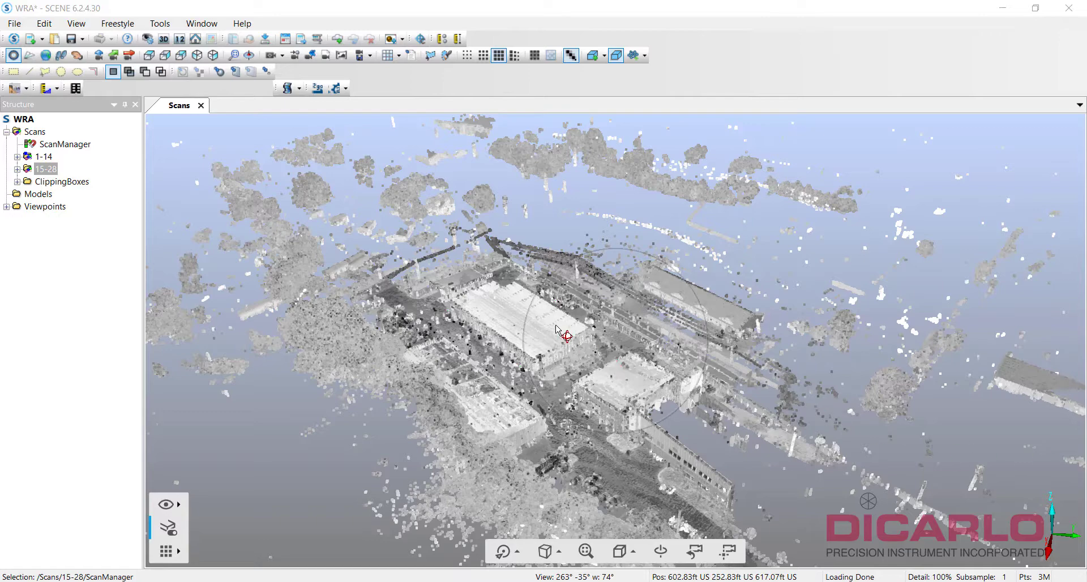
Step: Orbit the point cloud around the picked point to view the site buildings from a new angle
{"action": "left_click_drag", "start_coordinate": [594, 340], "coordinate": [727, 407]}
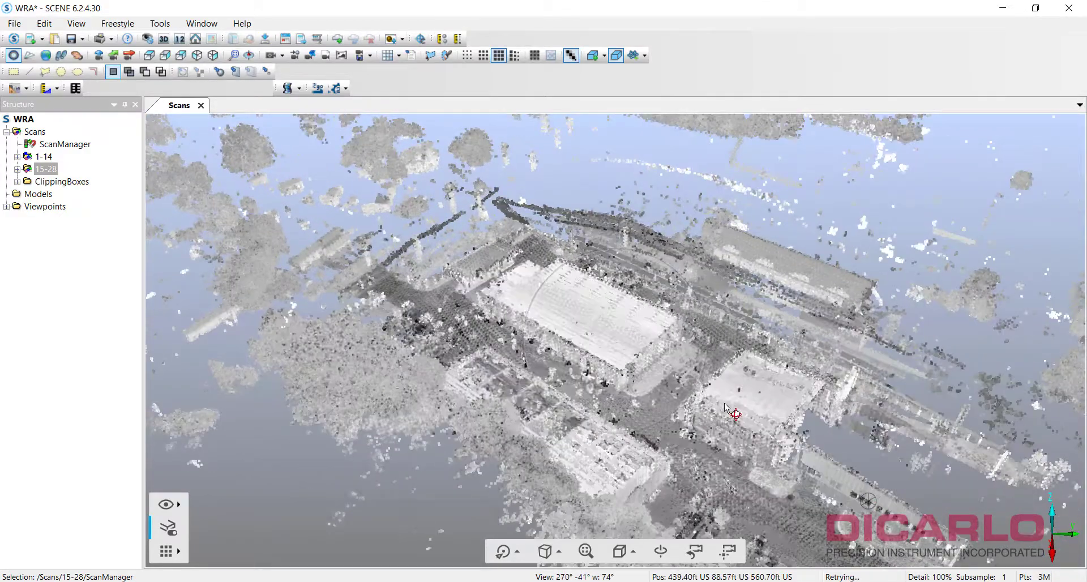
{"action": "left_click", "coordinate": [45, 158]}
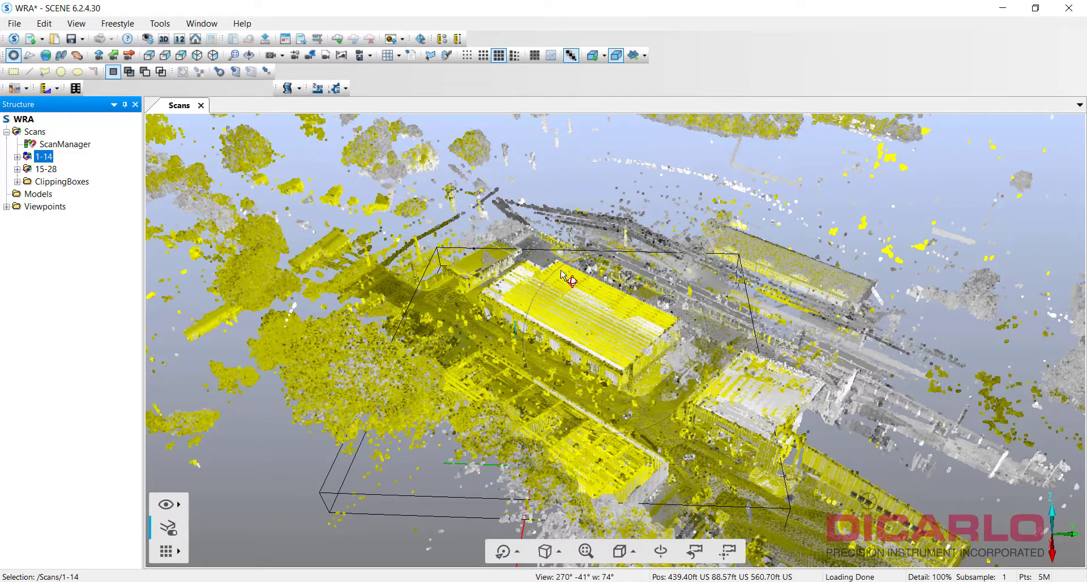
{"action": "left_click", "coordinate": [44, 170]}
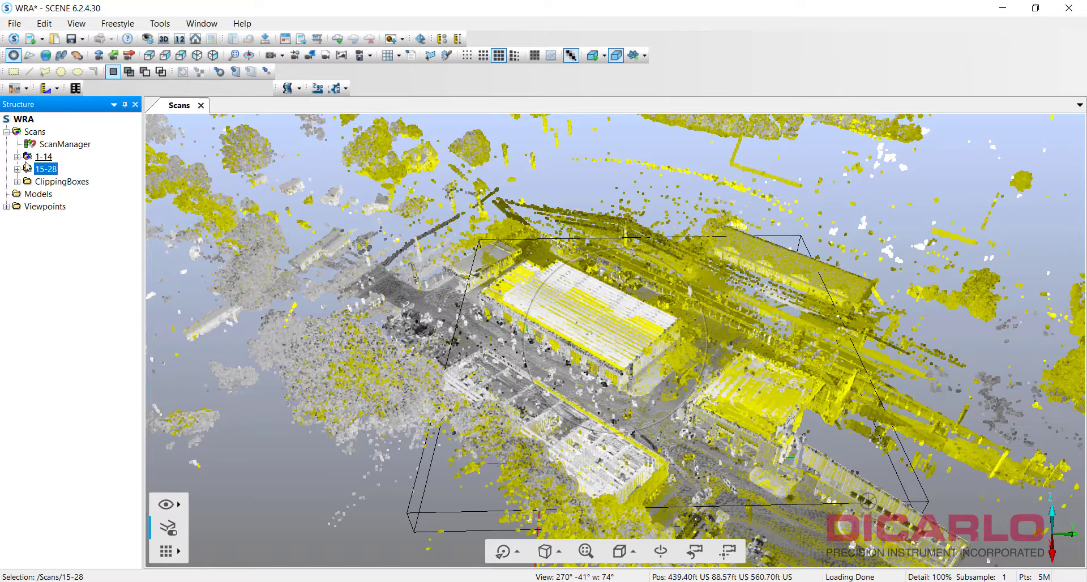
{"action": "left_click", "coordinate": [18, 157]}
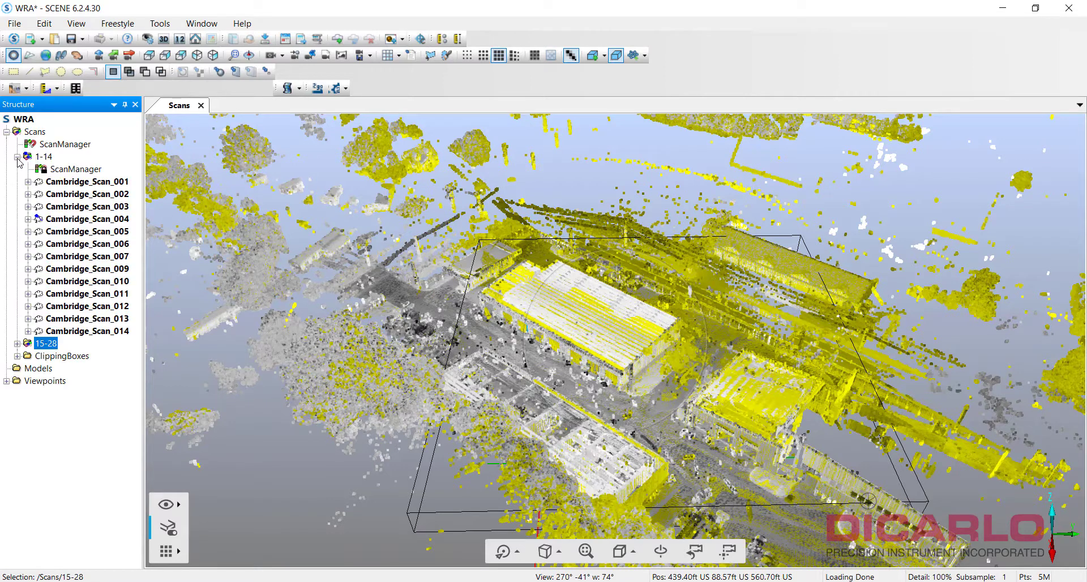
{"action": "left_click", "coordinate": [17, 344]}
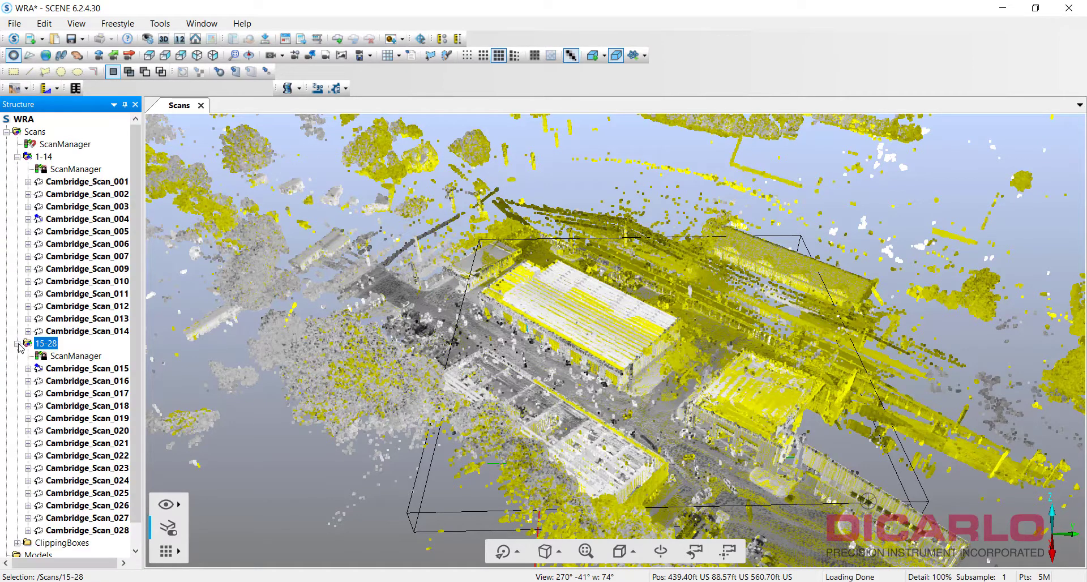
{"action": "double_click", "coordinate": [73, 173]}
{"action": "left_click", "coordinate": [206, 215]}
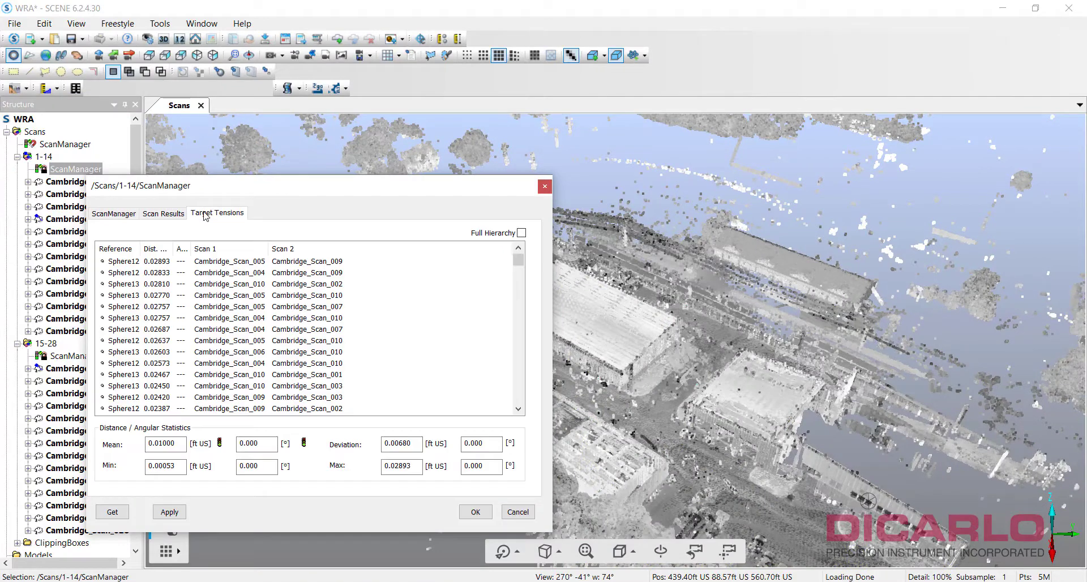
{"action": "left_click", "coordinate": [155, 249]}
{"action": "left_click", "coordinate": [161, 250]}
{"action": "left_click", "coordinate": [517, 512]}
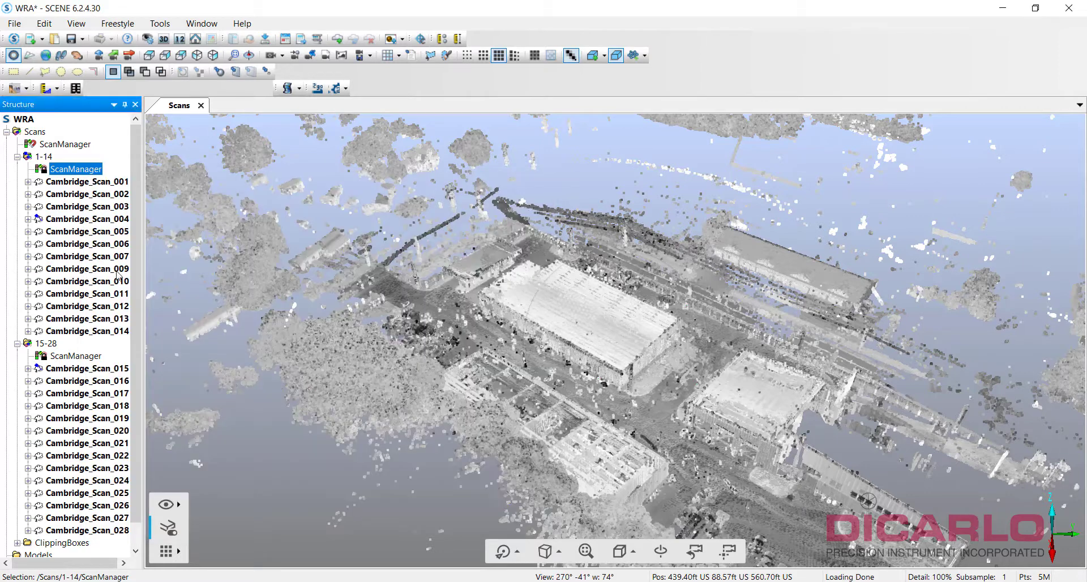
{"action": "left_click", "coordinate": [17, 156]}
{"action": "double_click", "coordinate": [64, 183]}
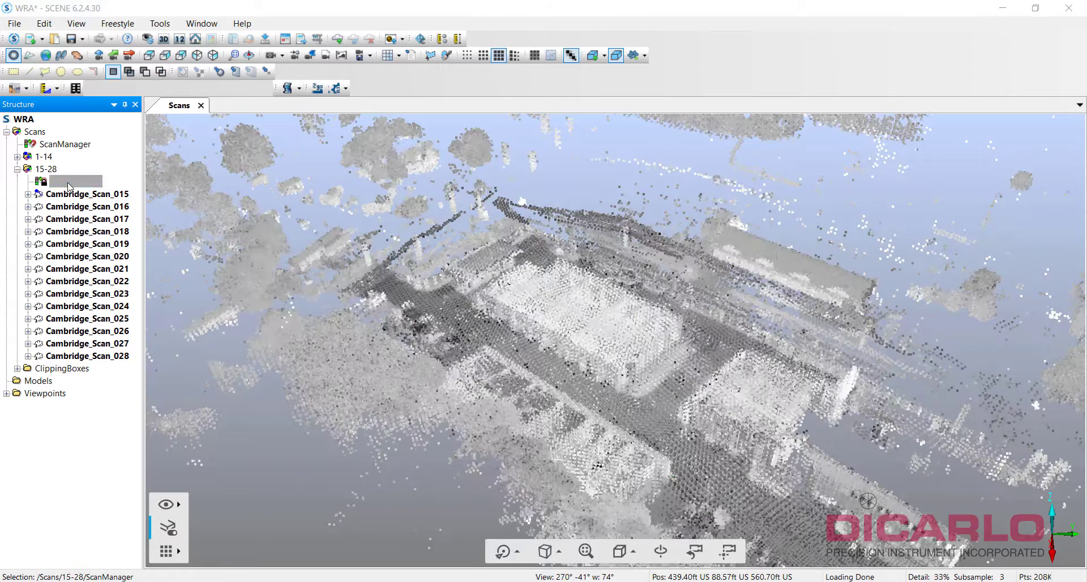
{"action": "left_click", "coordinate": [211, 224]}
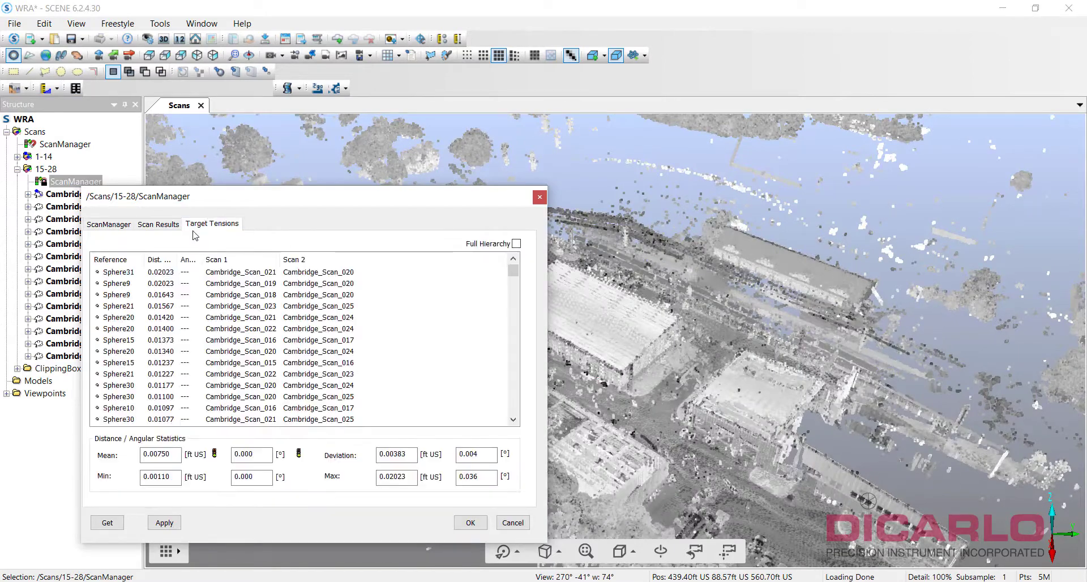
{"action": "double_click", "coordinate": [177, 261]}
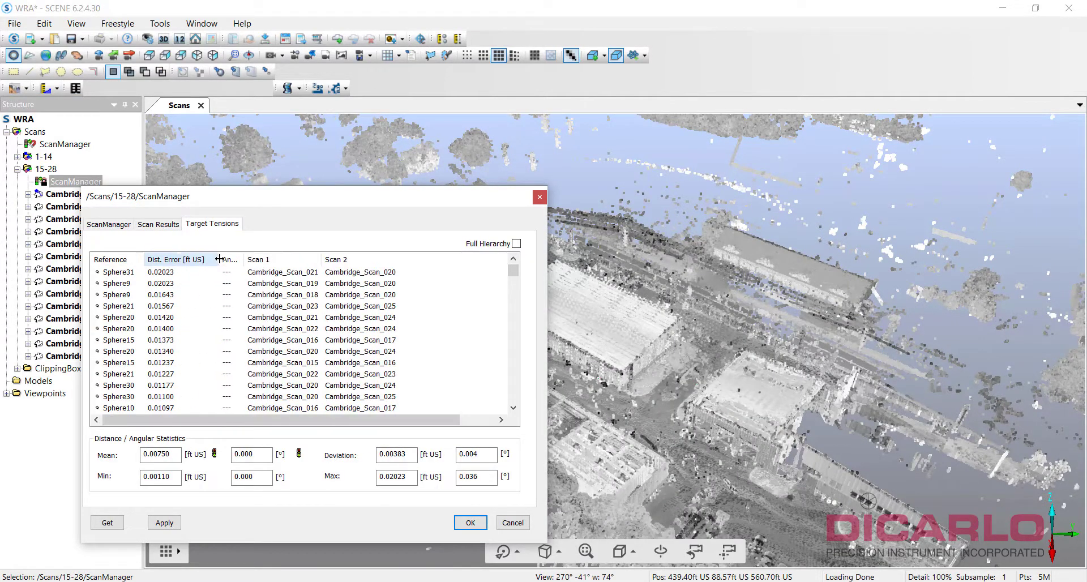
{"action": "left_click", "coordinate": [169, 262]}
{"action": "left_click", "coordinate": [169, 262]}
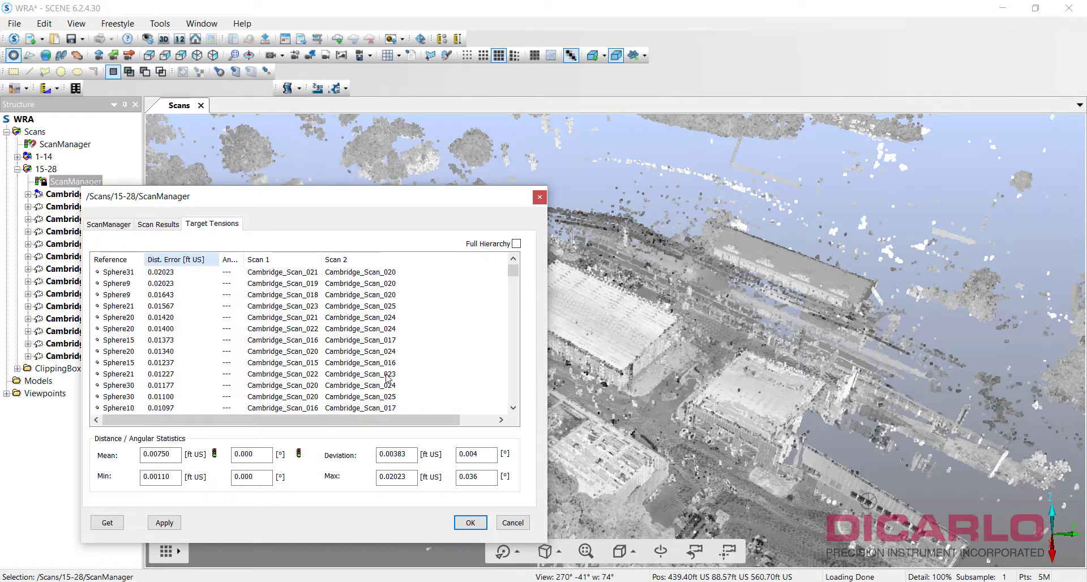
{"action": "left_click", "coordinate": [512, 523]}
{"action": "left_click", "coordinate": [18, 169]}
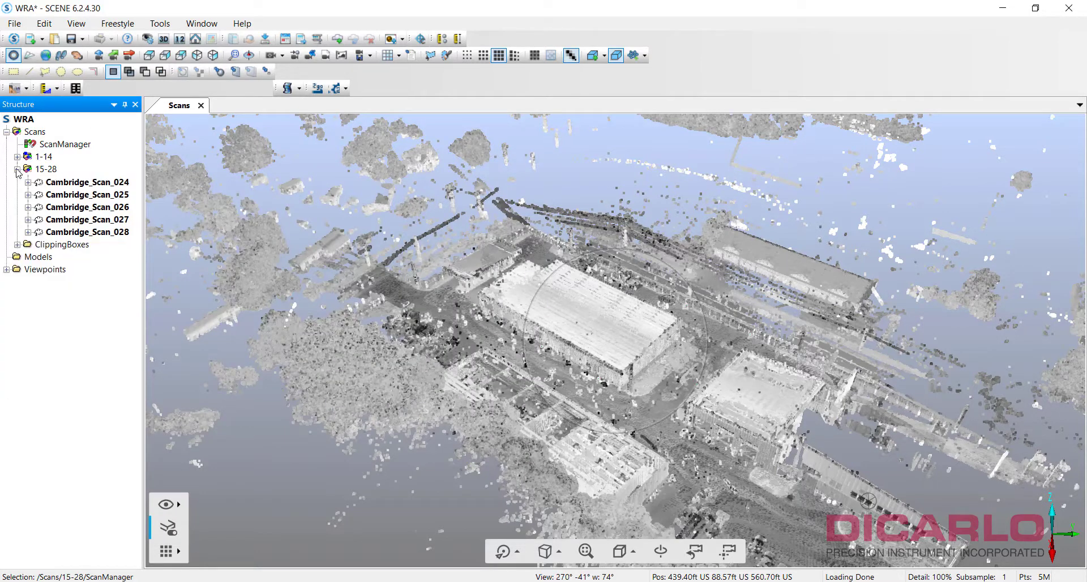
Step: Update the placement of all scans with Inclinometer, Compass and GPS sensors enabled
{"action": "right_click", "coordinate": [49, 144]}
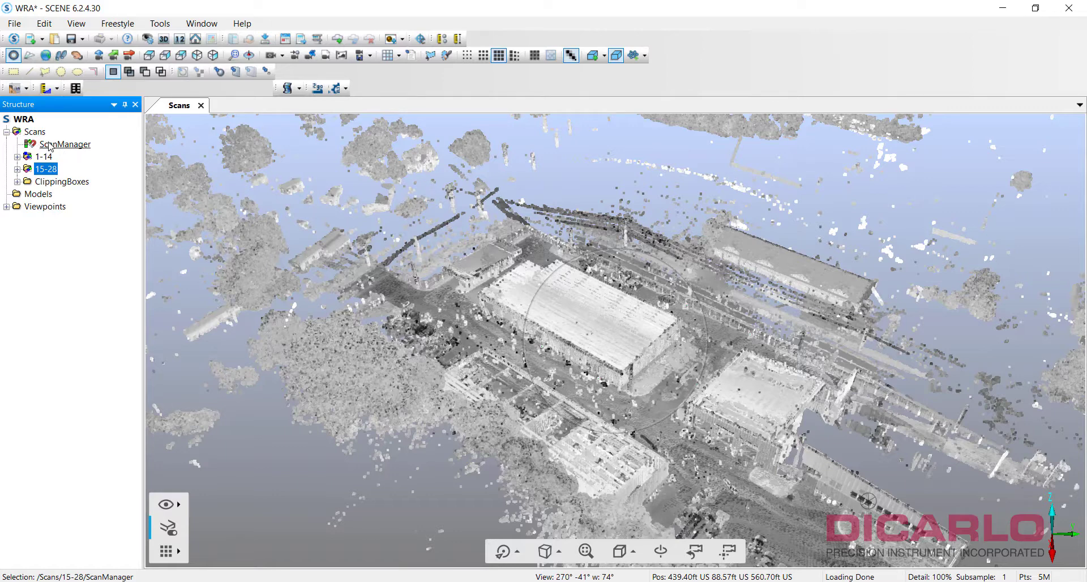
{"action": "left_click", "coordinate": [74, 152]}
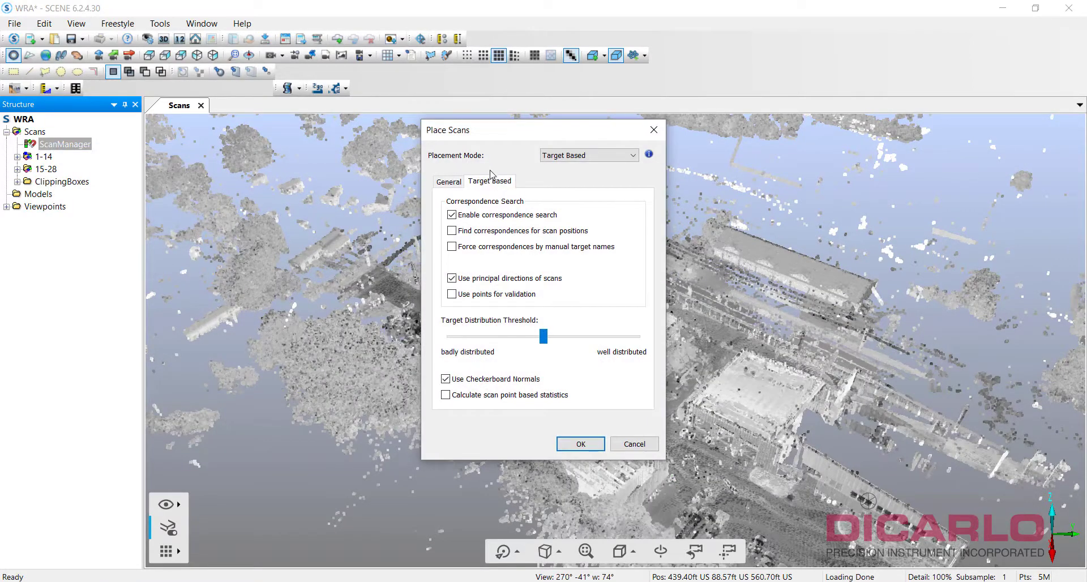
{"action": "left_click", "coordinate": [451, 182]}
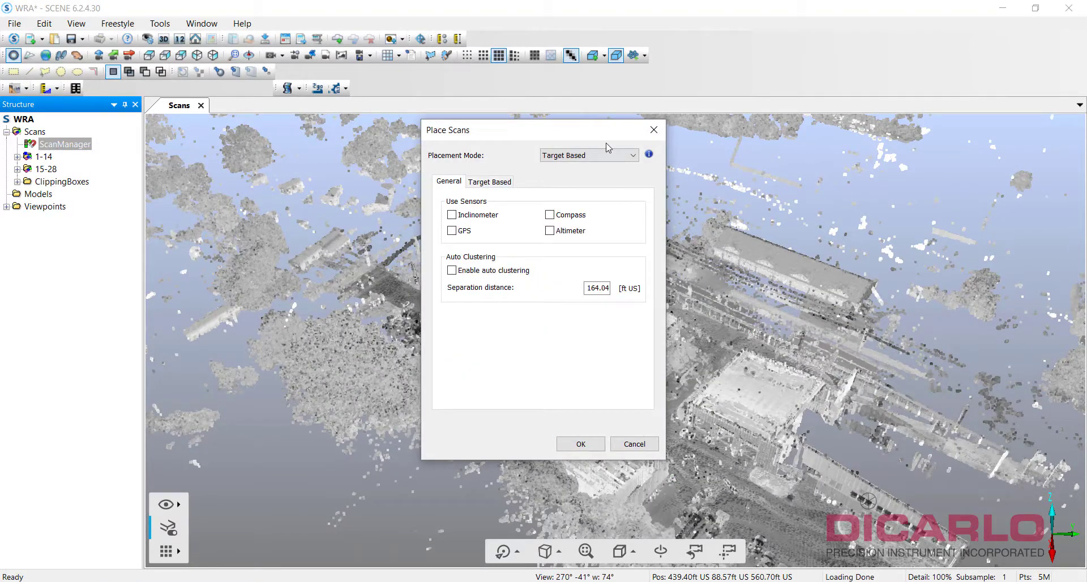
{"action": "left_click", "coordinate": [452, 231]}
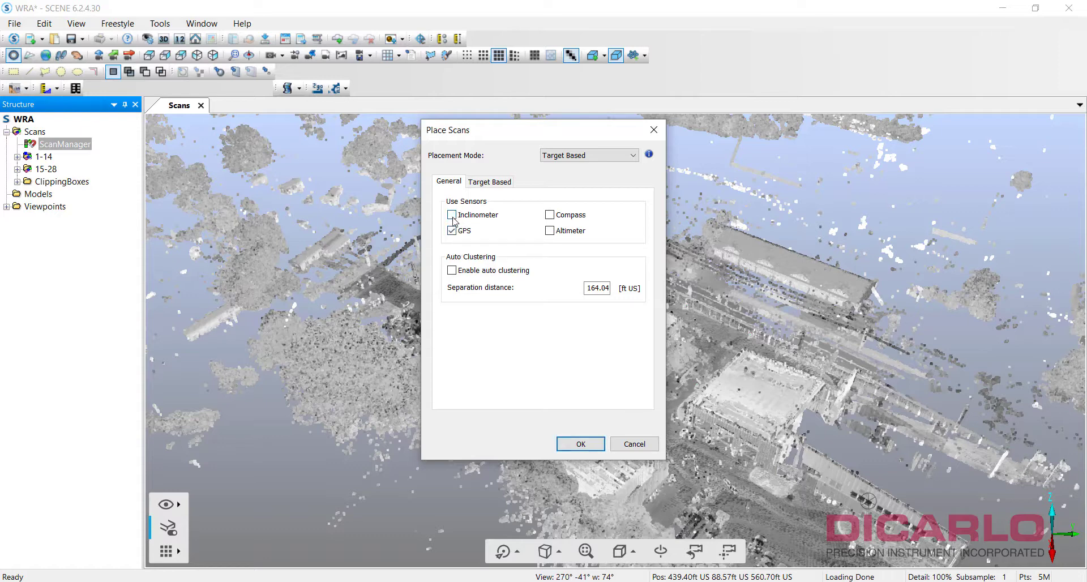
{"action": "left_click_drag", "start_coordinate": [560, 136], "coordinate": [821, 127]}
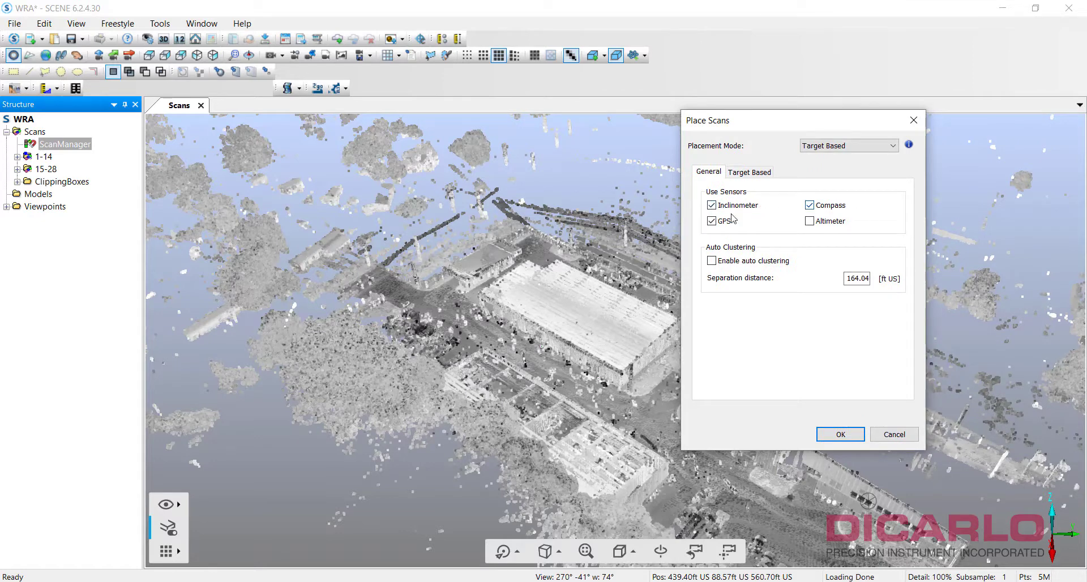
{"action": "left_click", "coordinate": [835, 434]}
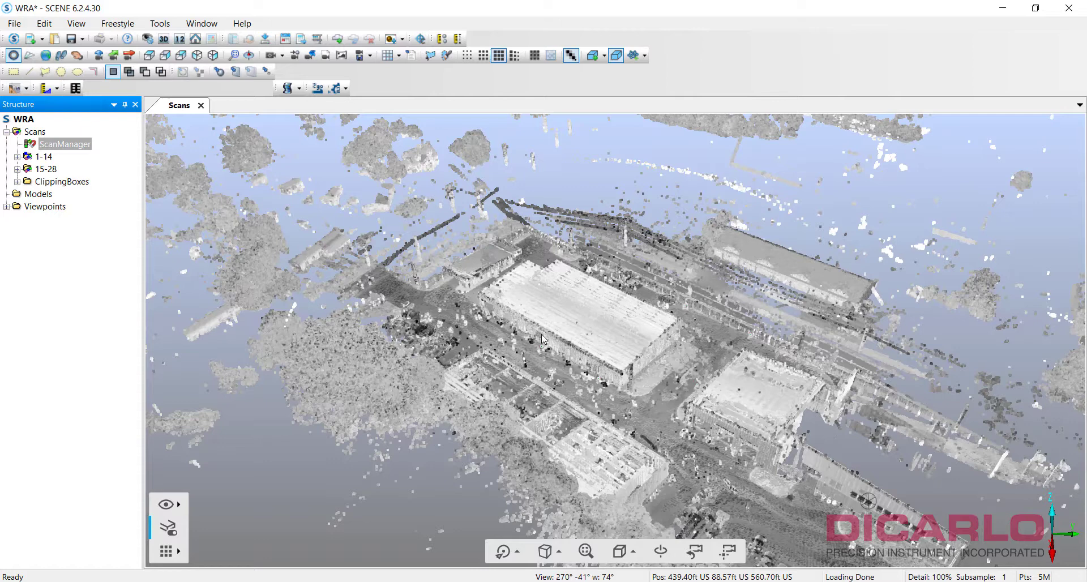
Step: Review the overall target tensions: mean 0.04293 ft, max 0.12947 ft
{"action": "double_click", "coordinate": [66, 145]}
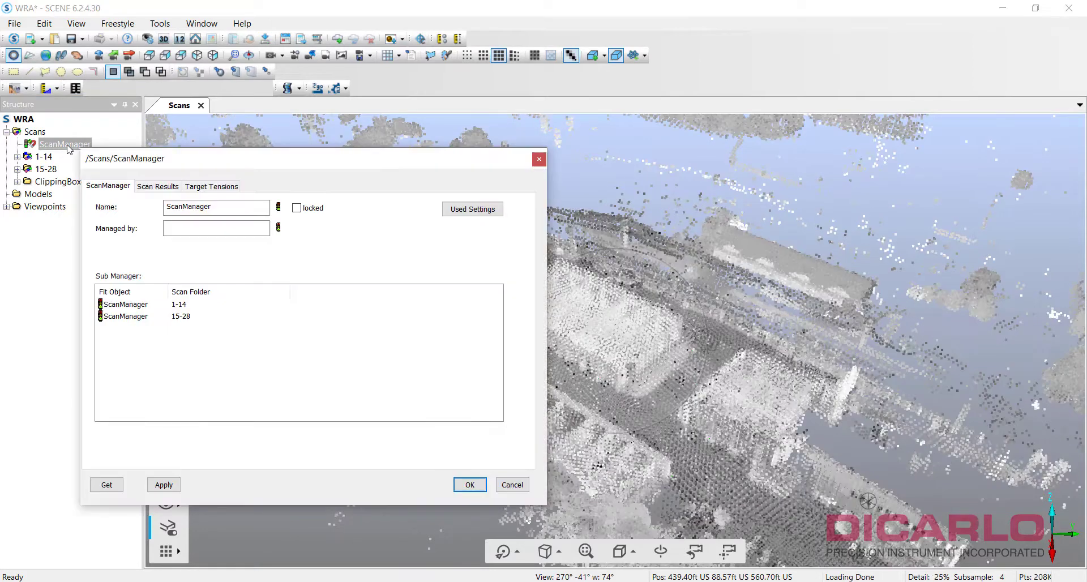
{"action": "left_click", "coordinate": [161, 186]}
{"action": "left_click", "coordinate": [203, 190]}
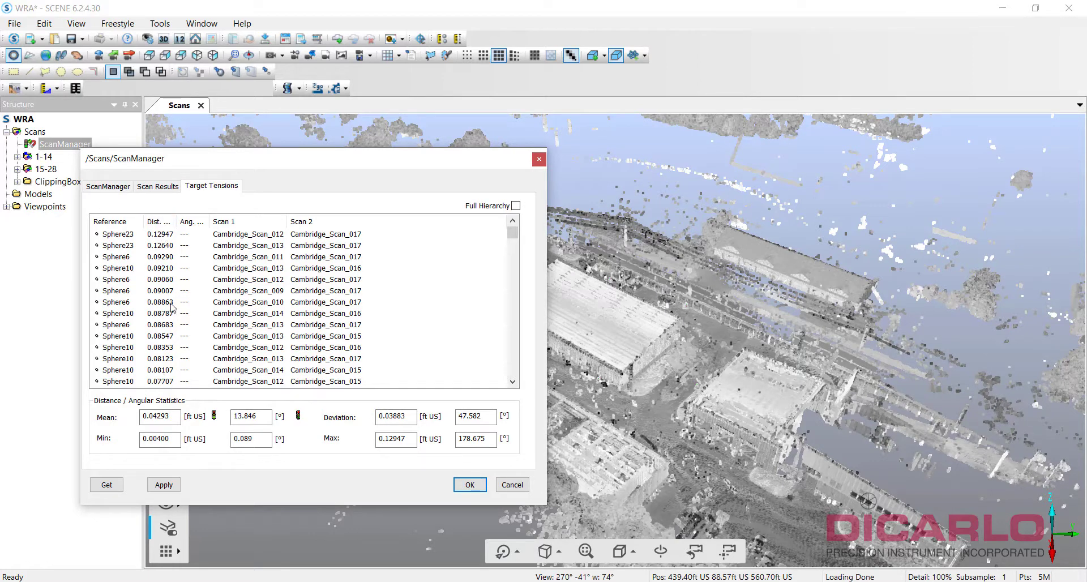
Step: Place the scans again with only the Compass sensor enabled
{"action": "left_click", "coordinate": [540, 160]}
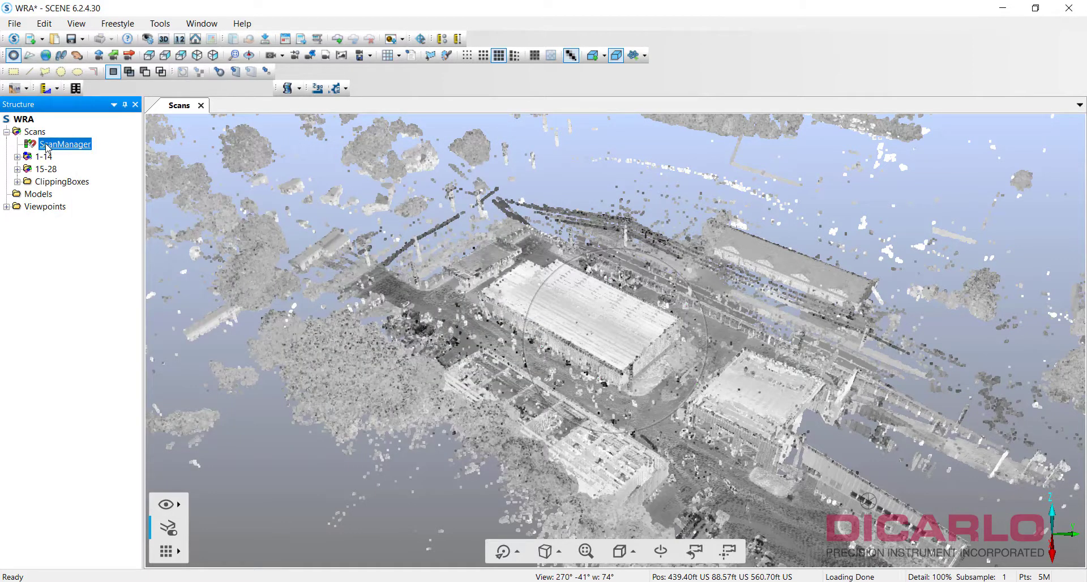
{"action": "right_click", "coordinate": [46, 148]}
{"action": "left_click", "coordinate": [76, 153]}
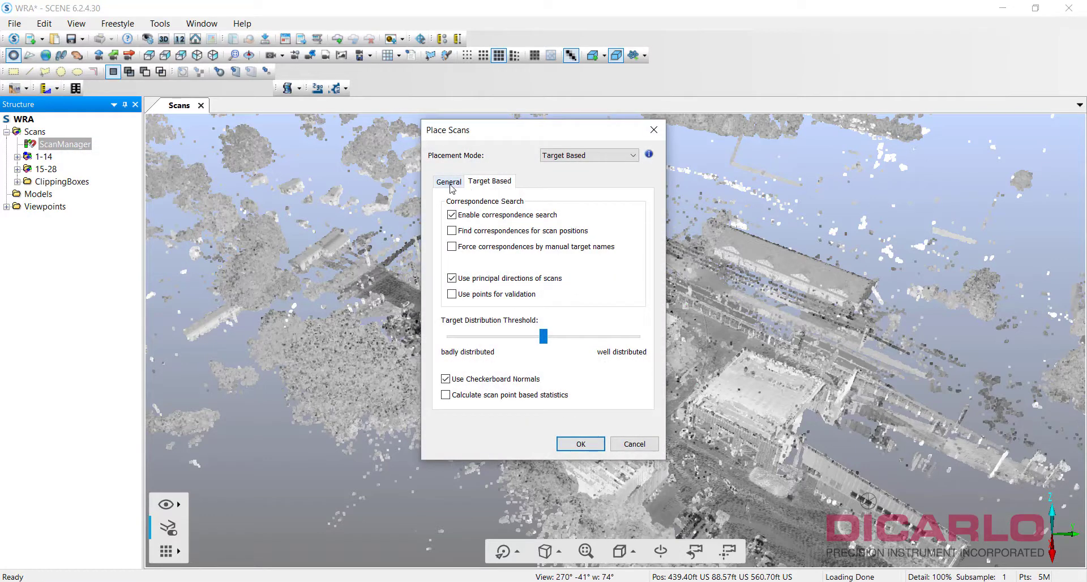
{"action": "left_click", "coordinate": [449, 182]}
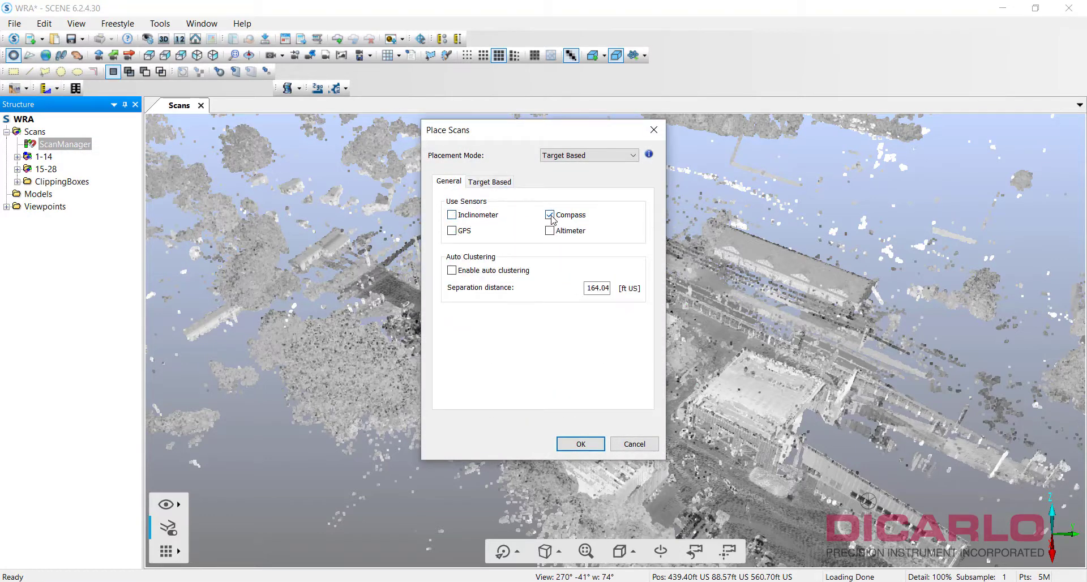
{"action": "left_click", "coordinate": [584, 443]}
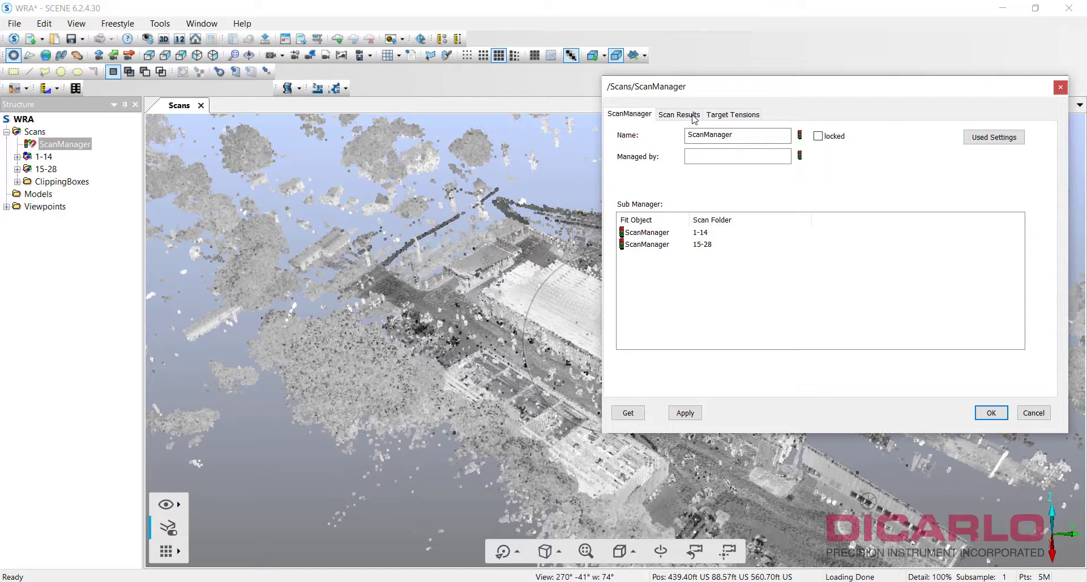
Step: Review the new target tensions, now mean 0.00977 ft and max 0.01790 ft
{"action": "left_click", "coordinate": [679, 115]}
{"action": "left_click", "coordinate": [738, 115]}
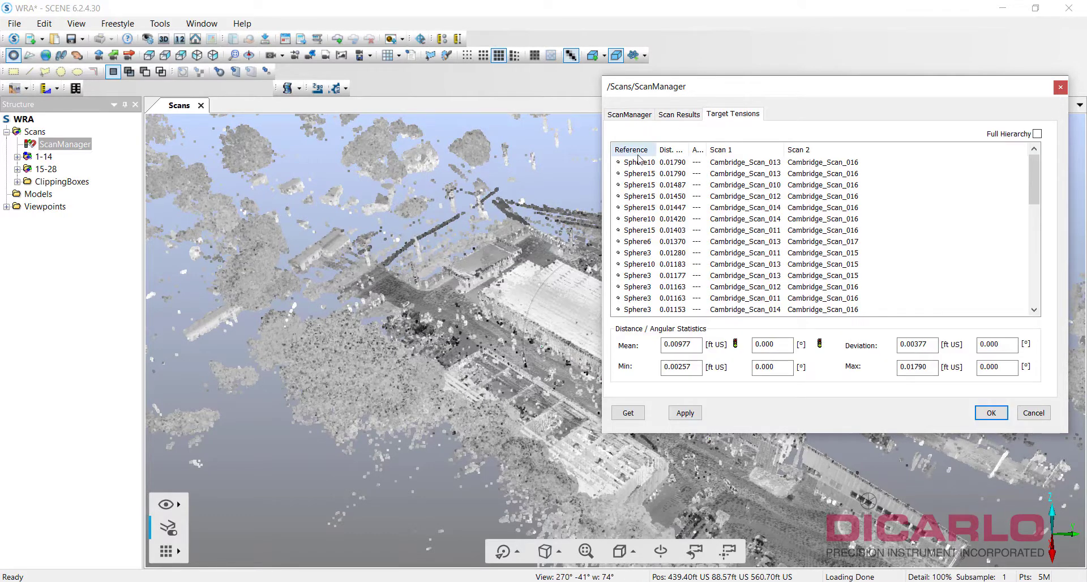
{"action": "left_click", "coordinate": [637, 115]}
{"action": "left_click_drag", "start_coordinate": [715, 91], "coordinate": [432, 126]}
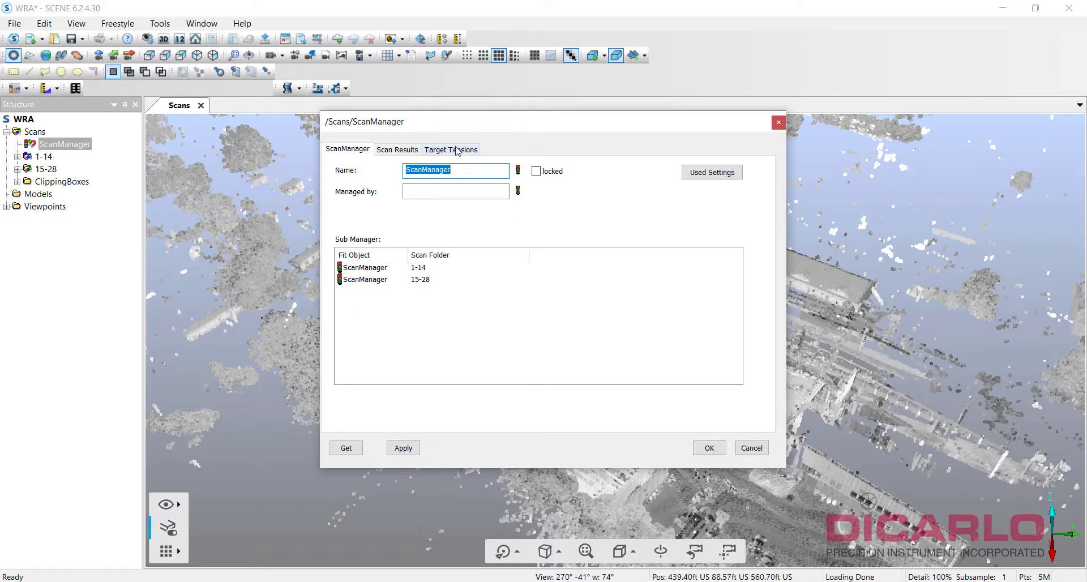
{"action": "left_click", "coordinate": [405, 149]}
{"action": "left_click", "coordinate": [451, 150]}
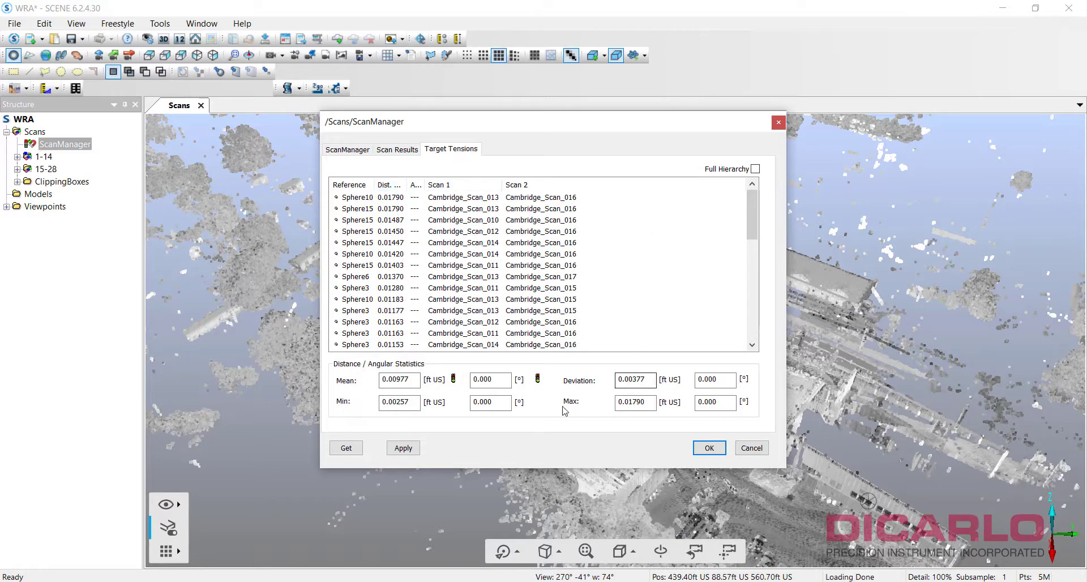
Step: Apply the registration results, recheck the tension table, and close the ScanManager properties
{"action": "left_click", "coordinate": [403, 448]}
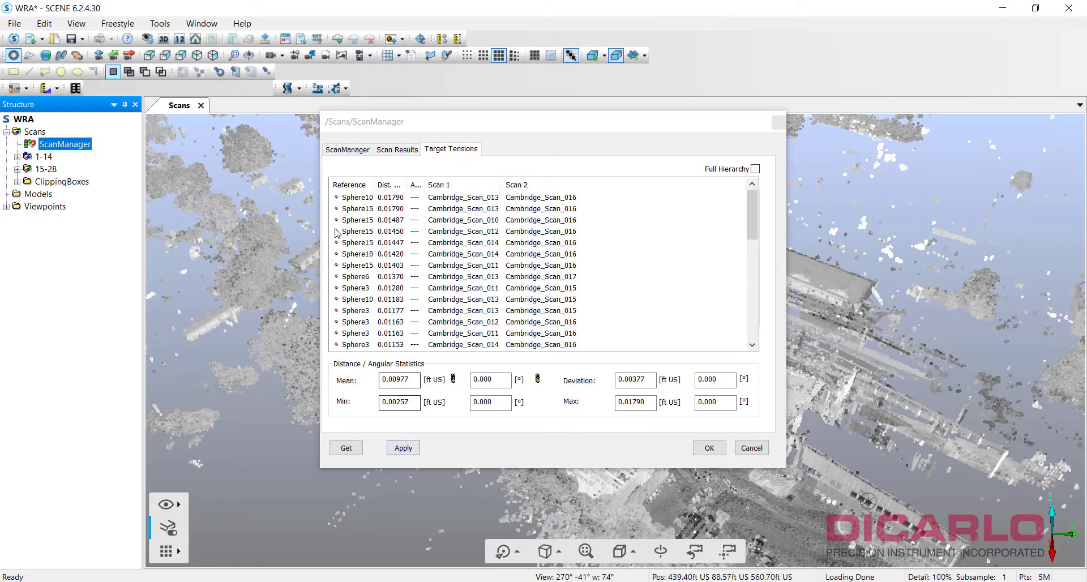
{"action": "left_click", "coordinate": [346, 150]}
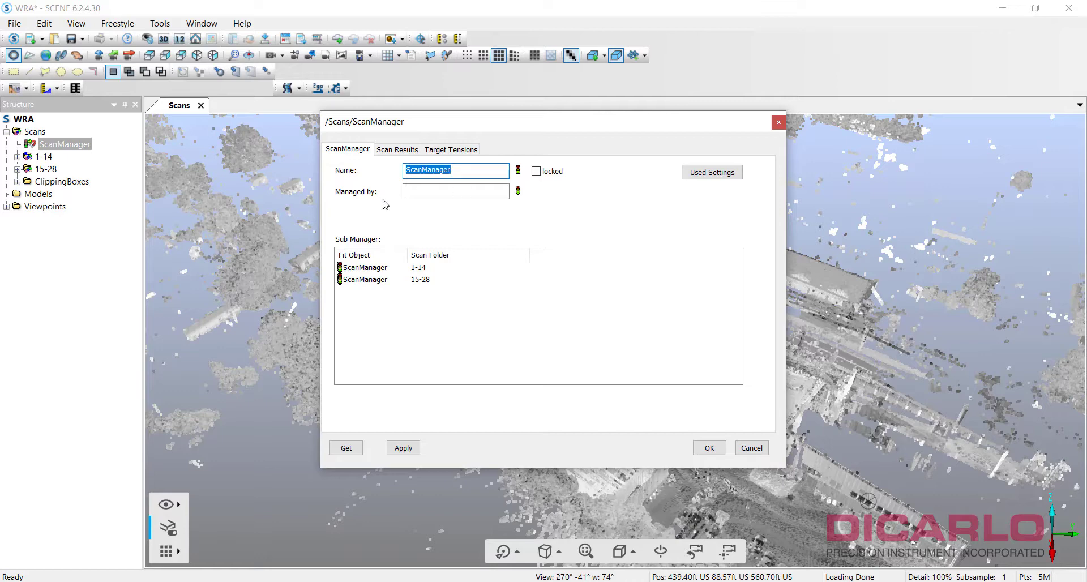
{"action": "left_click", "coordinate": [449, 151]}
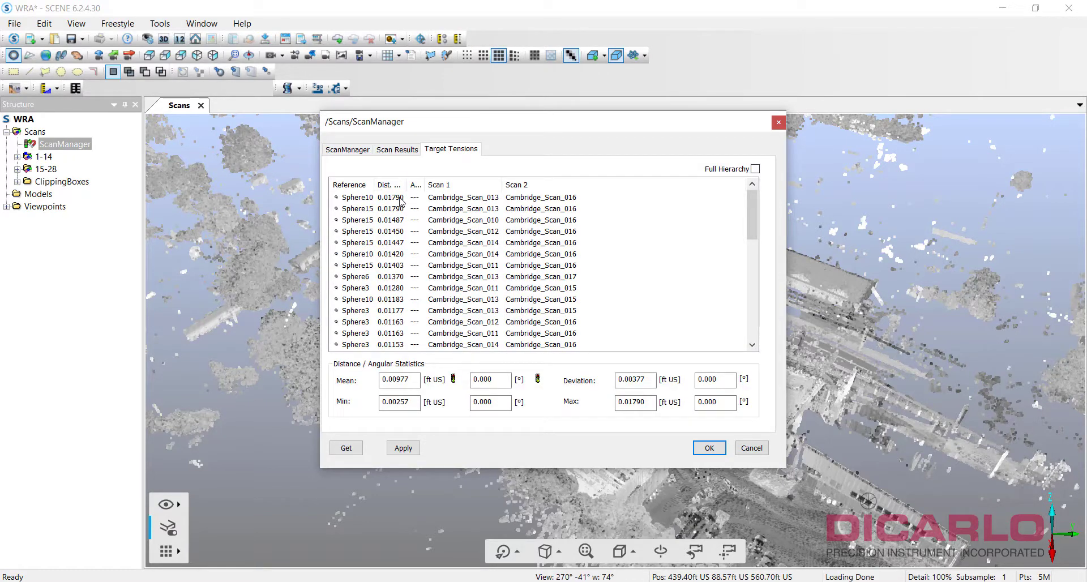
{"action": "left_click", "coordinate": [739, 446]}
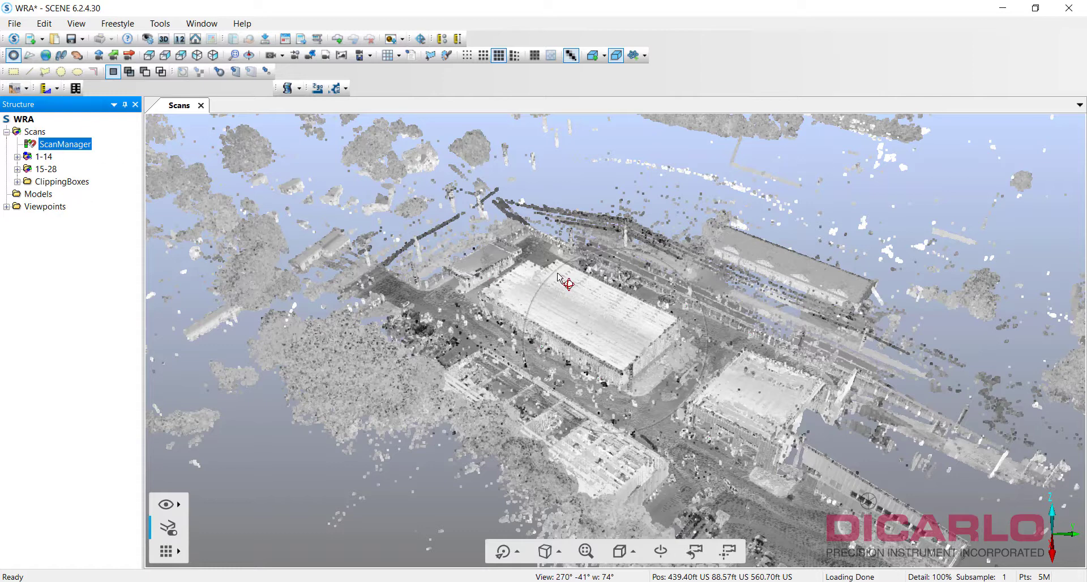
Step: Expand ClippingBoxes to list the eight MultipleClippingBoxes and display them over the main building
{"action": "left_click", "coordinate": [17, 182]}
{"action": "left_click", "coordinate": [27, 194]}
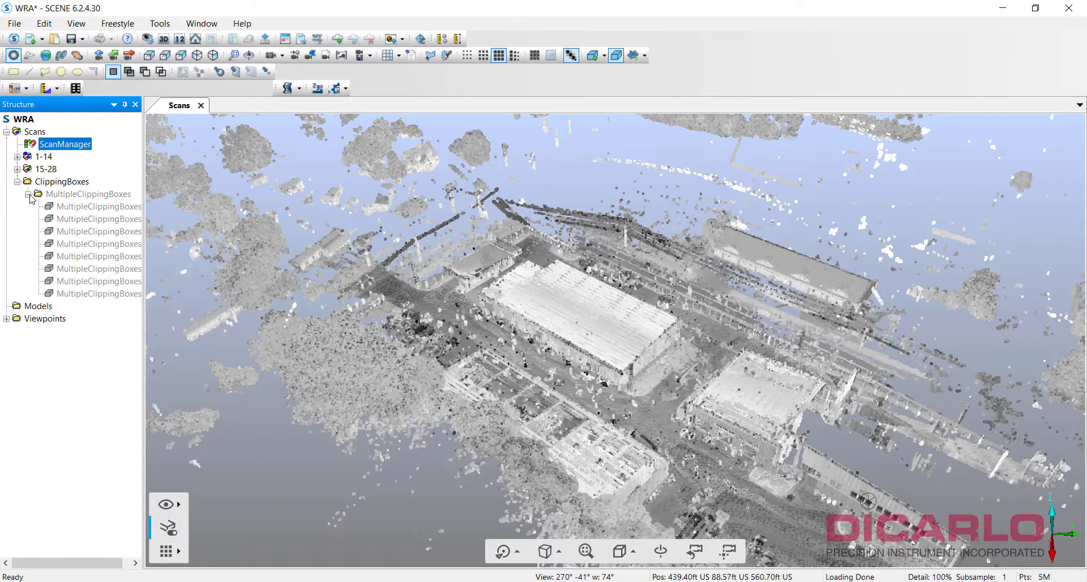
{"action": "left_click", "coordinate": [79, 194]}
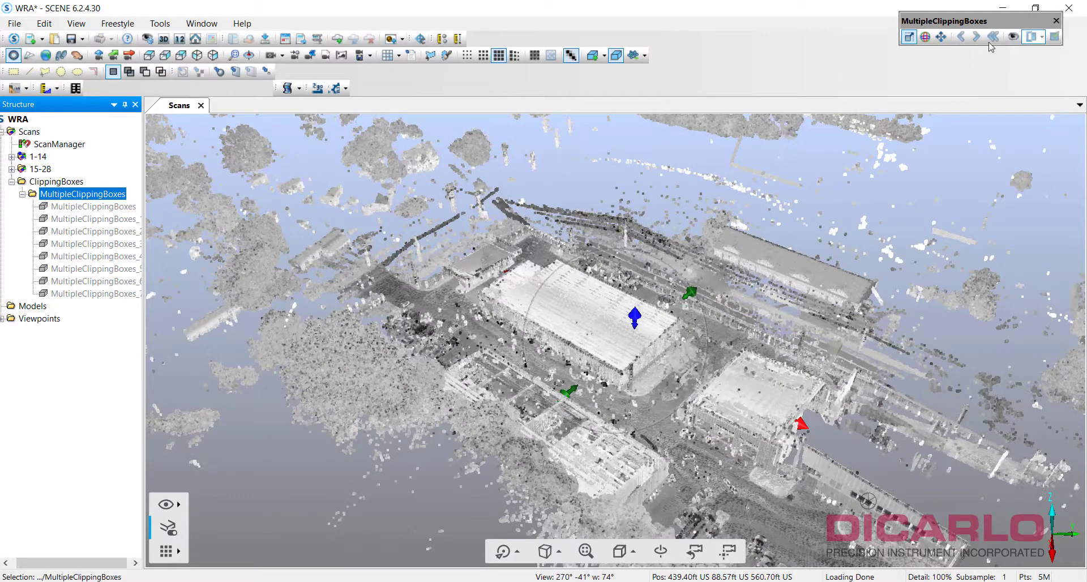
{"action": "left_click", "coordinate": [1014, 36]}
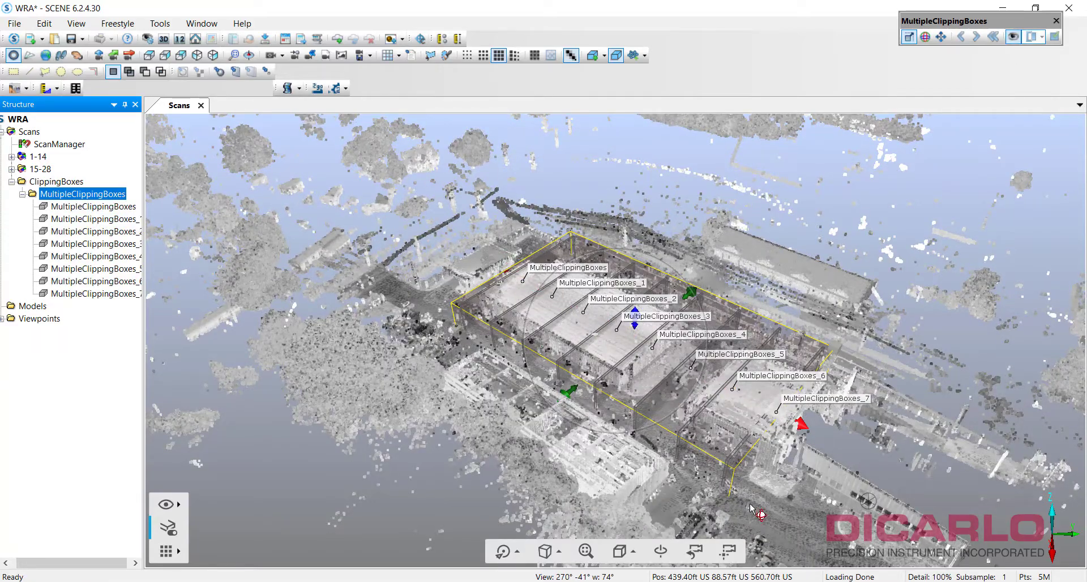
{"action": "left_click_drag", "start_coordinate": [831, 517], "coordinate": [521, 303]}
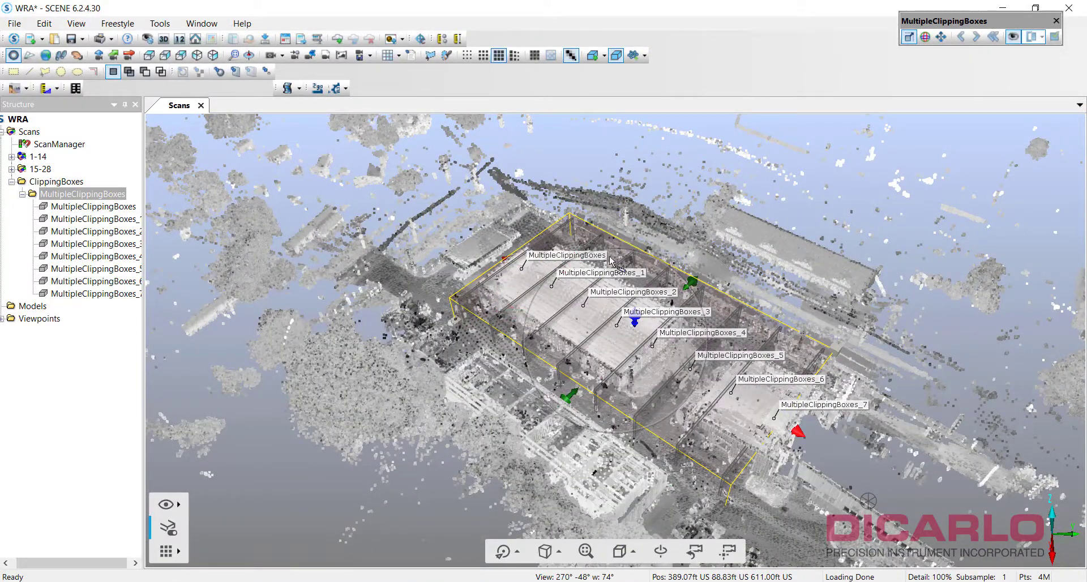
Step: Hide the box outlines and enable clipping on the first MultipleClippingBoxes box
{"action": "left_click", "coordinate": [1016, 38]}
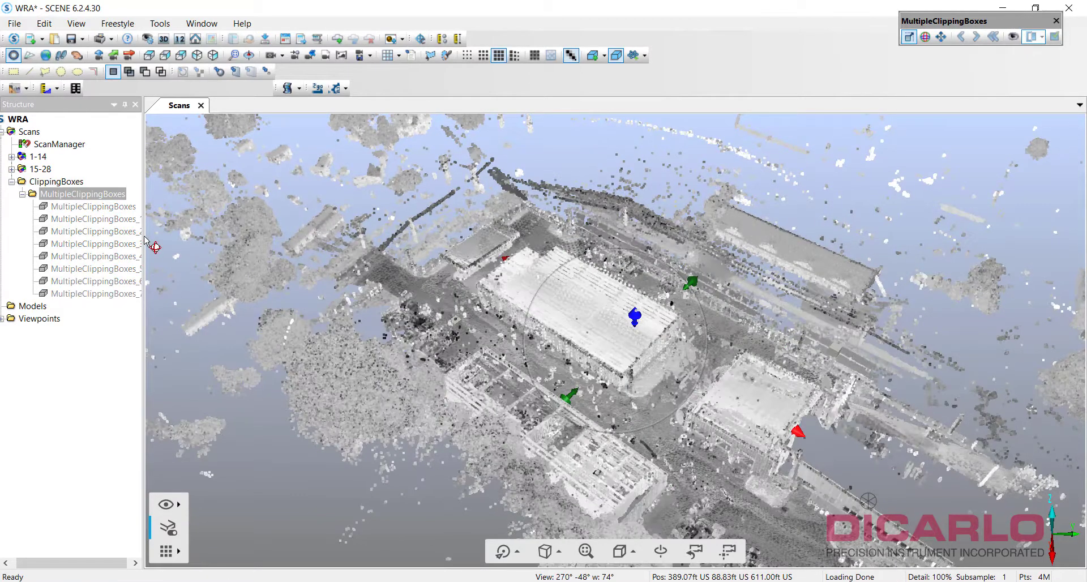
{"action": "left_click", "coordinate": [97, 208]}
{"action": "right_click", "coordinate": [98, 209]}
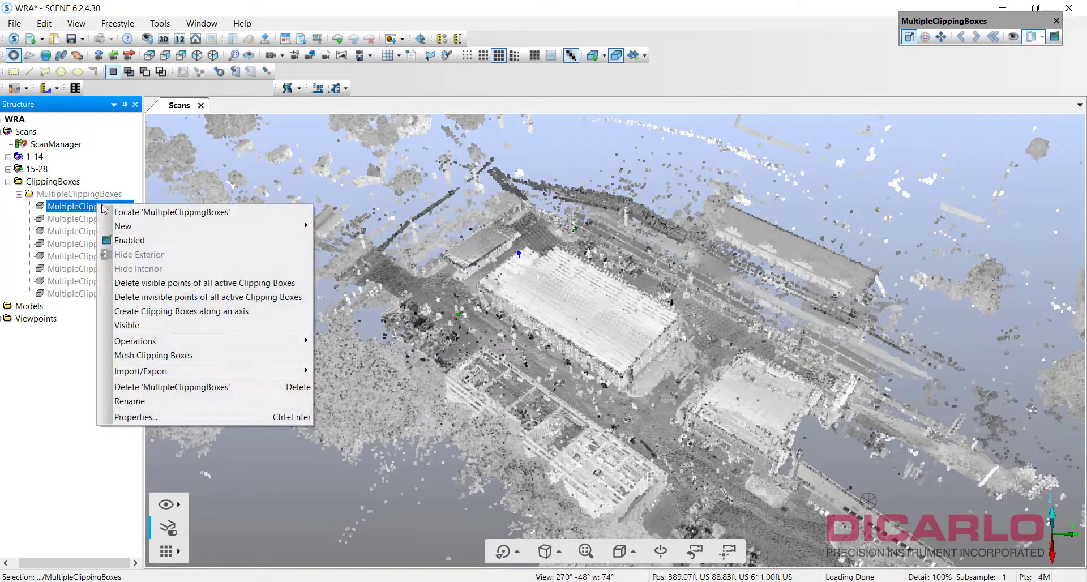
{"action": "left_click", "coordinate": [136, 240]}
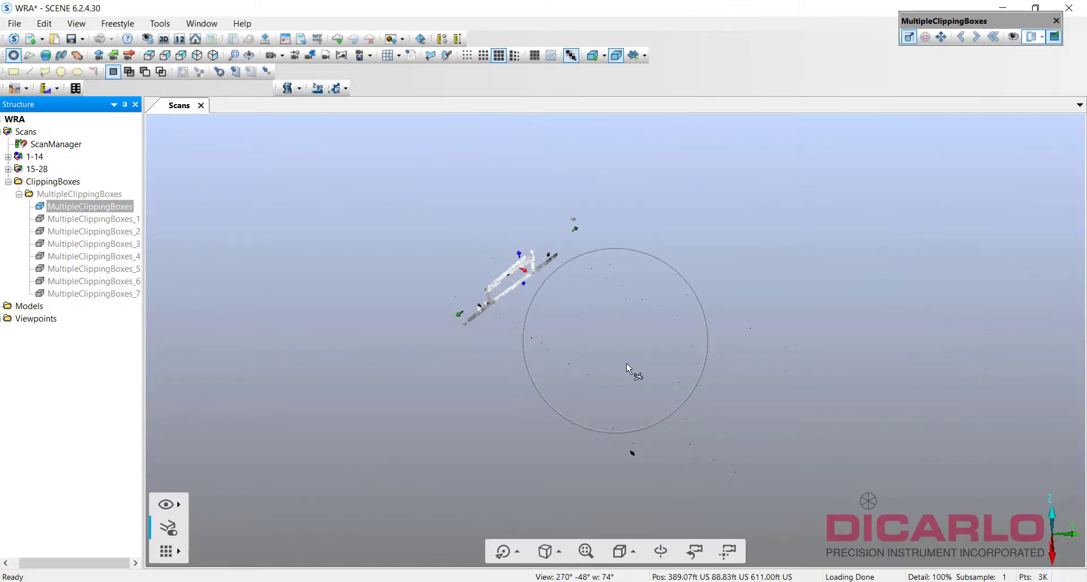
{"action": "left_click_drag", "start_coordinate": [634, 376], "coordinate": [607, 359]}
{"action": "left_click_drag", "start_coordinate": [833, 416], "coordinate": [821, 403]}
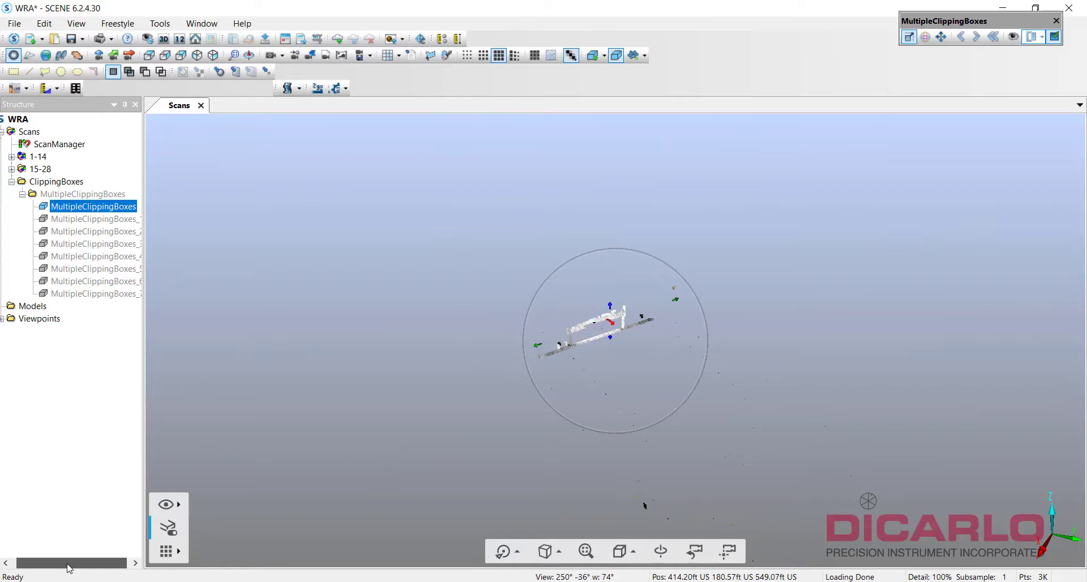
Step: Activate the Registration_error viewpoint from the Viewpoints group
{"action": "left_click", "coordinate": [13, 326]}
{"action": "left_click", "coordinate": [6, 320]}
{"action": "left_click", "coordinate": [49, 334]}
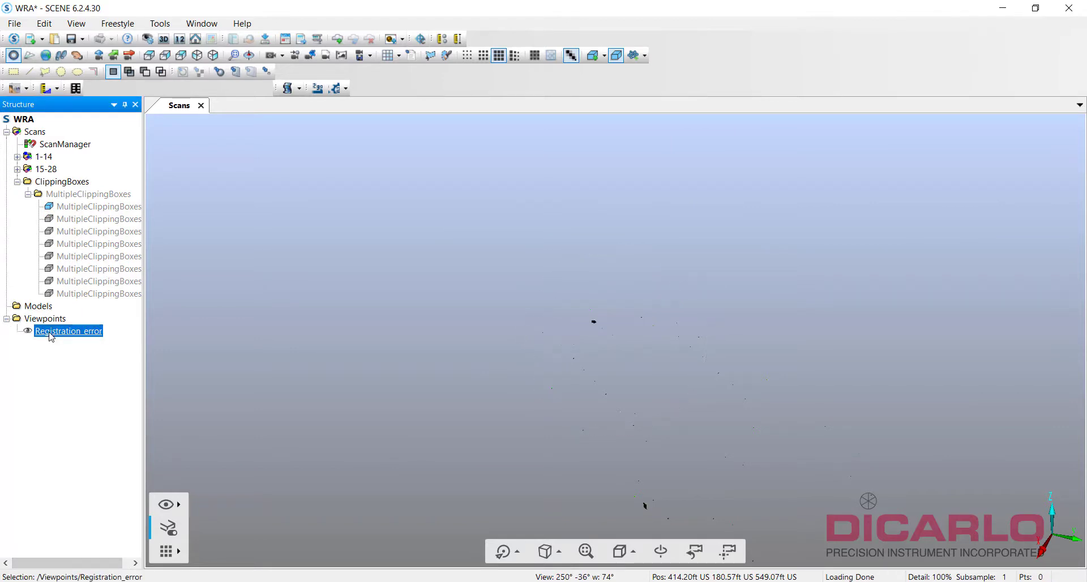
{"action": "right_click", "coordinate": [50, 334]}
{"action": "left_click", "coordinate": [73, 369]}
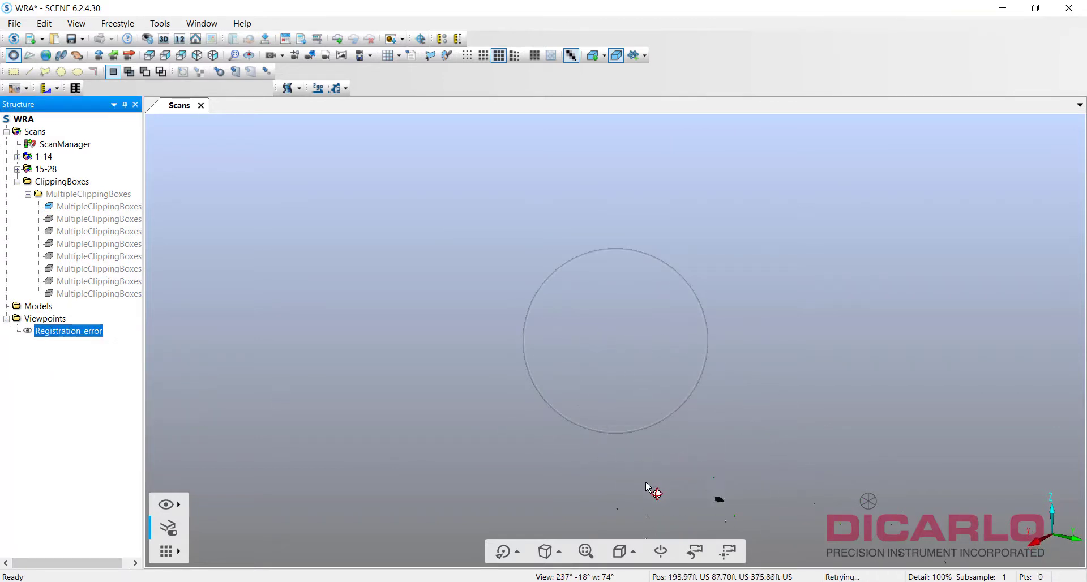
Step: Fly through the clipped slice toward the tower to check its alignment
{"action": "left_click_drag", "start_coordinate": [662, 483], "coordinate": [682, 385]}
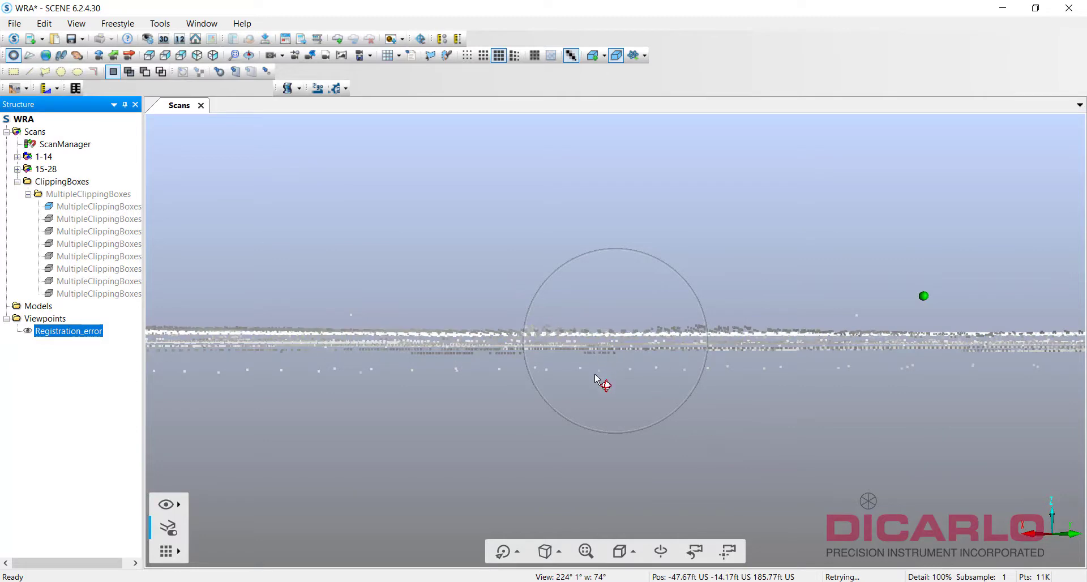
{"action": "left_click_drag", "start_coordinate": [605, 381], "coordinate": [648, 372]}
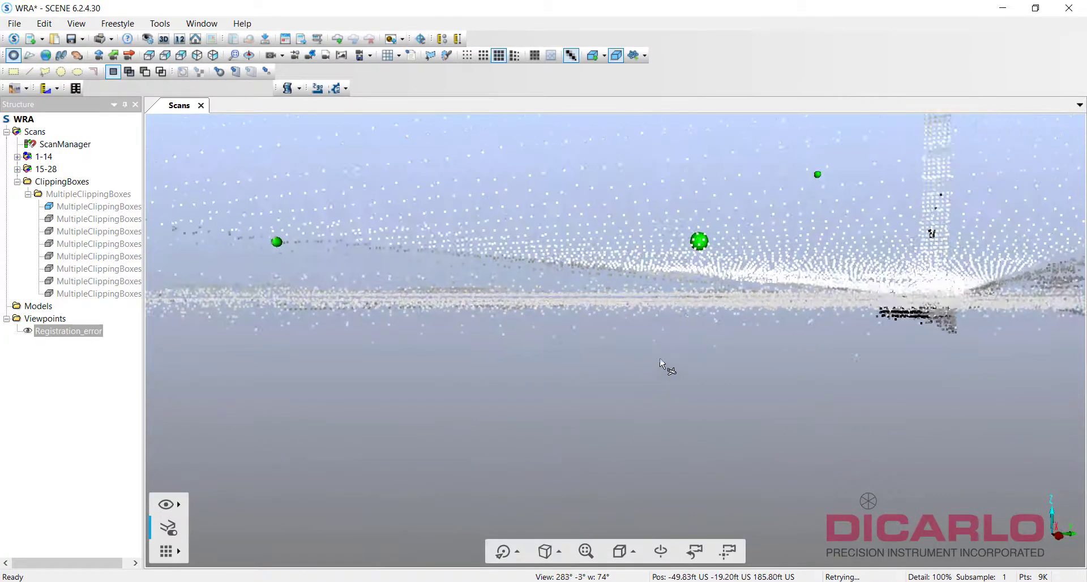
{"action": "left_click_drag", "start_coordinate": [661, 364], "coordinate": [689, 349]}
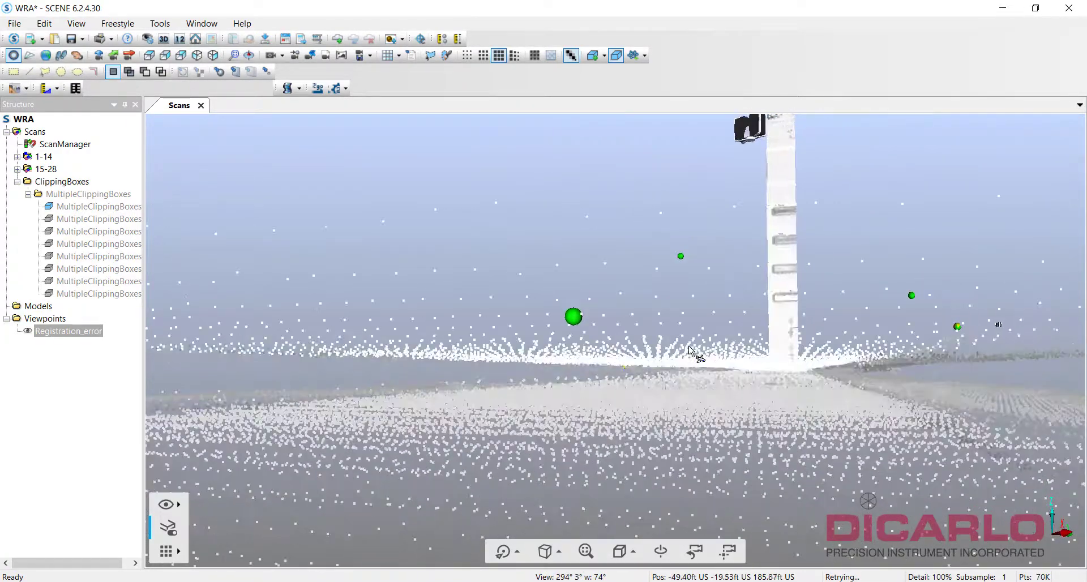
{"action": "left_click_drag", "start_coordinate": [767, 371], "coordinate": [746, 407]}
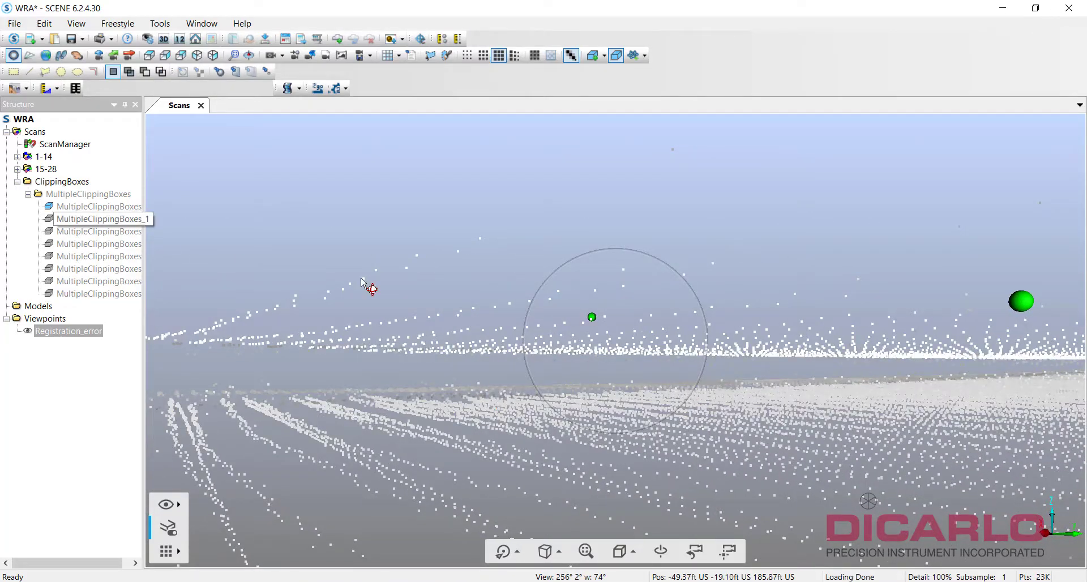
{"action": "left_click_drag", "start_coordinate": [607, 323], "coordinate": [385, 334]}
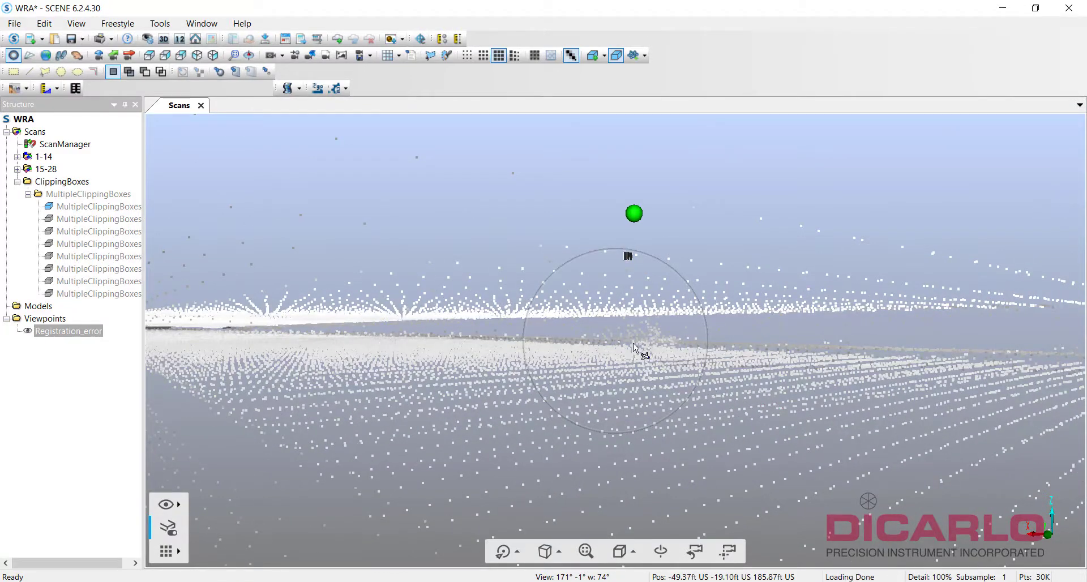
{"action": "left_click_drag", "start_coordinate": [599, 321], "coordinate": [870, 394]}
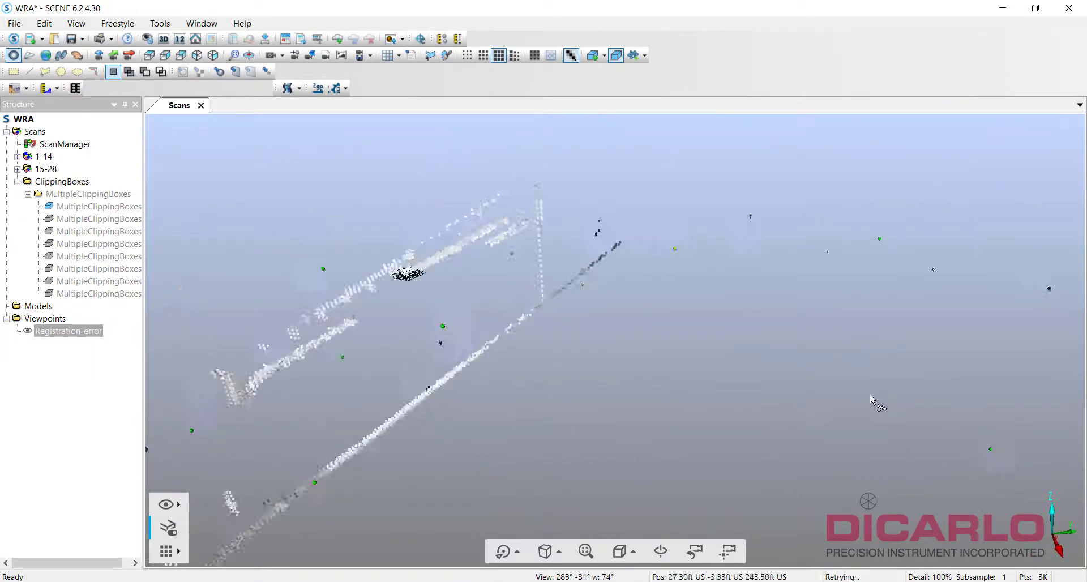
Step: Disable clipping on the first box to restore the full site cloud
{"action": "right_click", "coordinate": [100, 207]}
{"action": "left_click", "coordinate": [168, 249]}
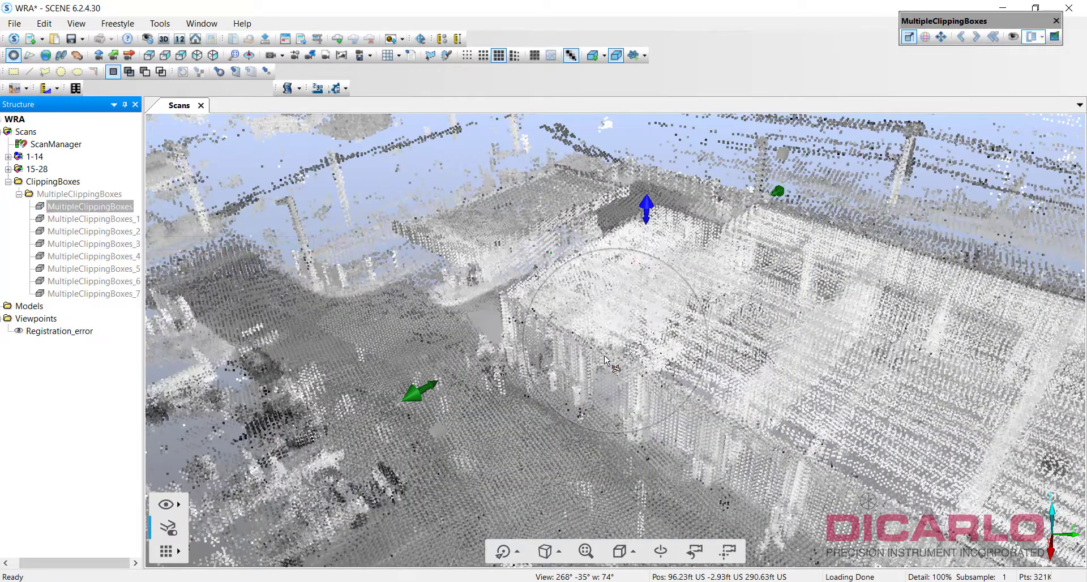
{"action": "mouse_move", "coordinate": [600, 368]}
{"action": "left_mouse_down"}
{"action": "mouse_move", "coordinate": [566, 363]}
{"action": "mouse_move", "coordinate": [618, 374]}
{"action": "left_mouse_up"}
{"action": "scroll", "coordinate": [617, 377], "scroll_direction": "down", "scroll_amount": 5}
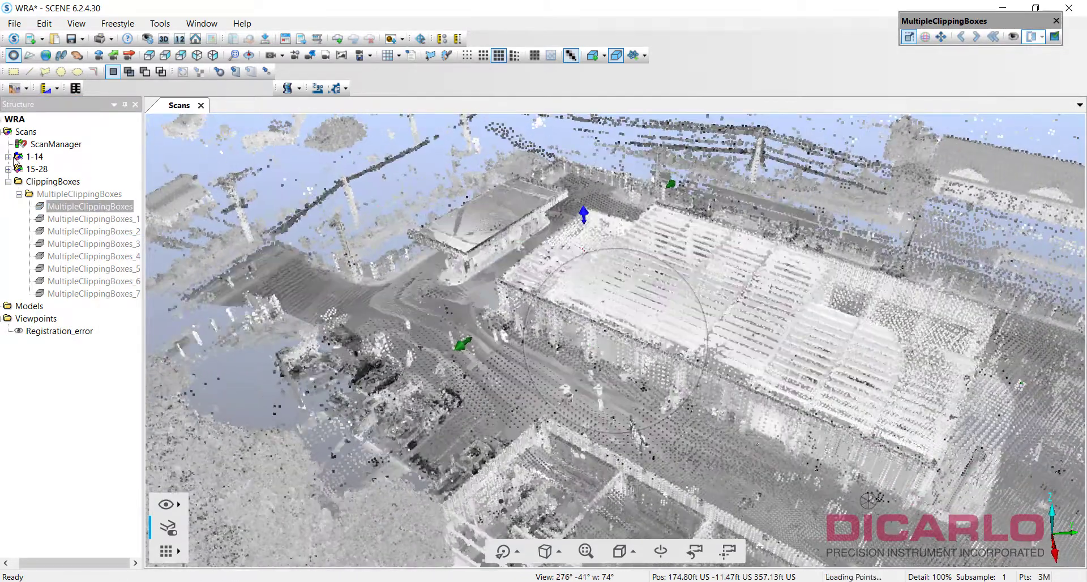
Step: Step through Cambridge_Scan_001 to 014, then Cambridge_Scan_015, highlighting each scan's points
{"action": "left_click", "coordinate": [8, 156]}
{"action": "left_click", "coordinate": [69, 187]}
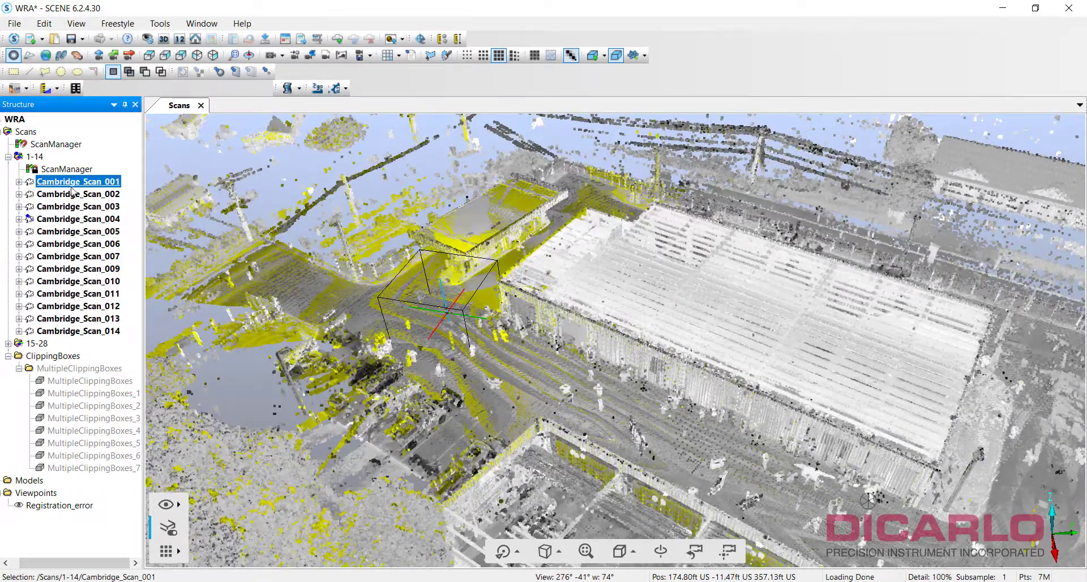
{"action": "left_click", "coordinate": [88, 195]}
{"action": "left_click", "coordinate": [79, 206]}
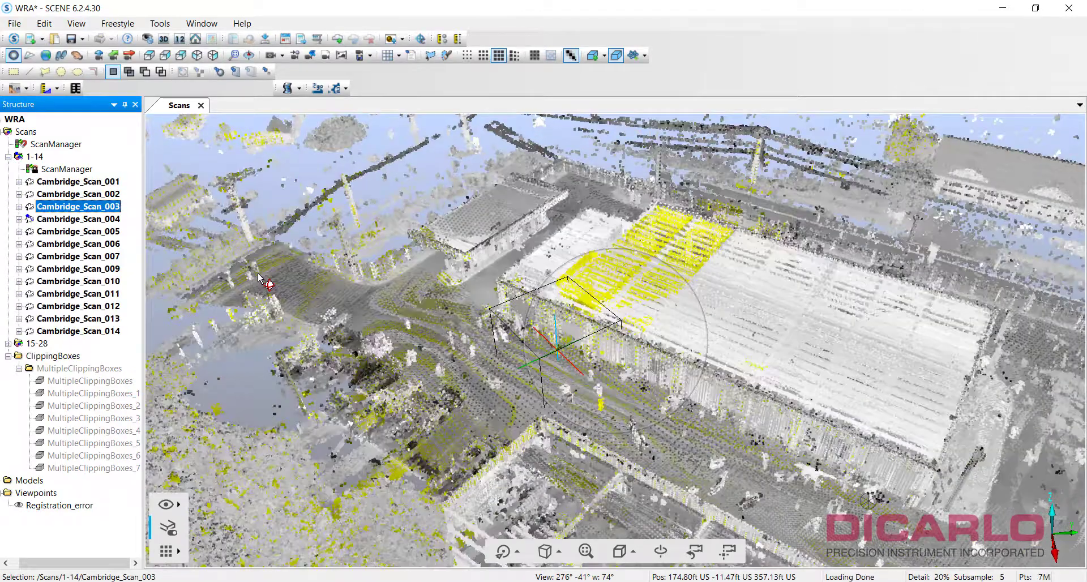
{"action": "left_click", "coordinate": [79, 219]}
{"action": "key", "text": "Down"}
{"action": "key", "text": "Down"}
{"action": "key", "text": "Down"}
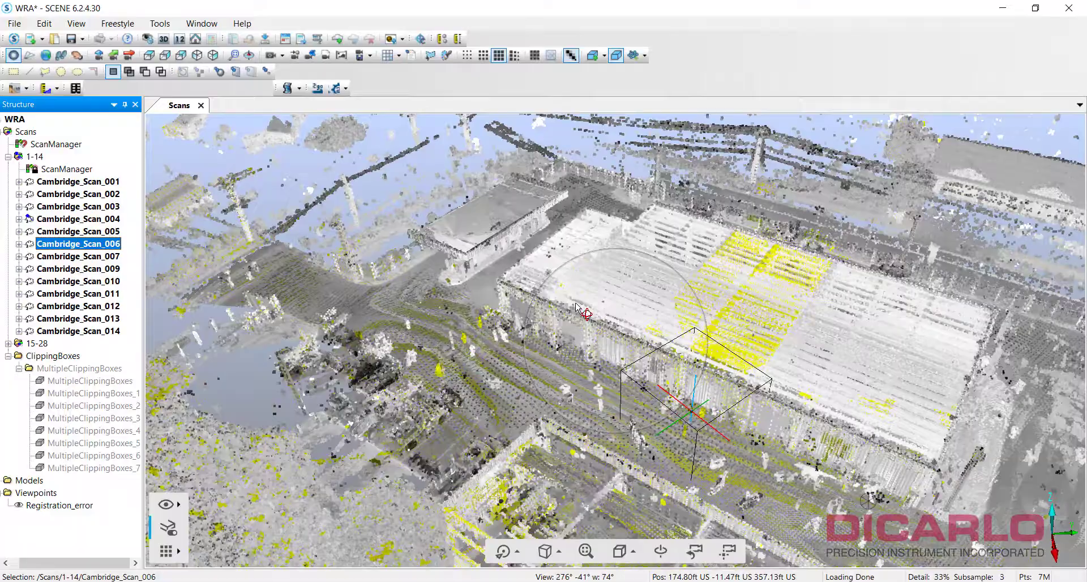
{"action": "left_click_drag", "start_coordinate": [579, 316], "coordinate": [436, 287]}
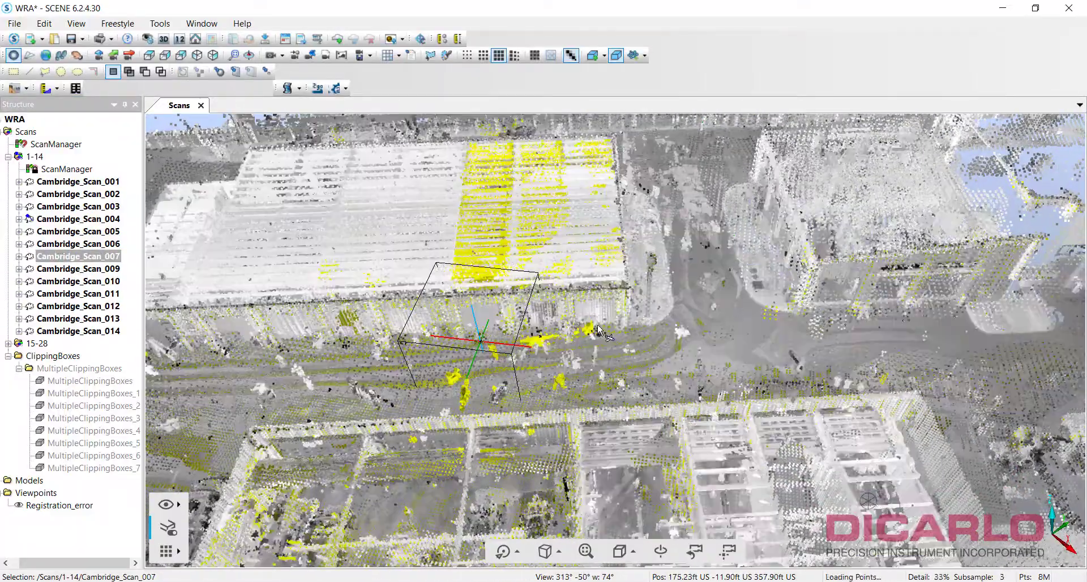
{"action": "left_click", "coordinate": [85, 282]}
{"action": "key", "text": "Down"}
{"action": "key", "text": "Down"}
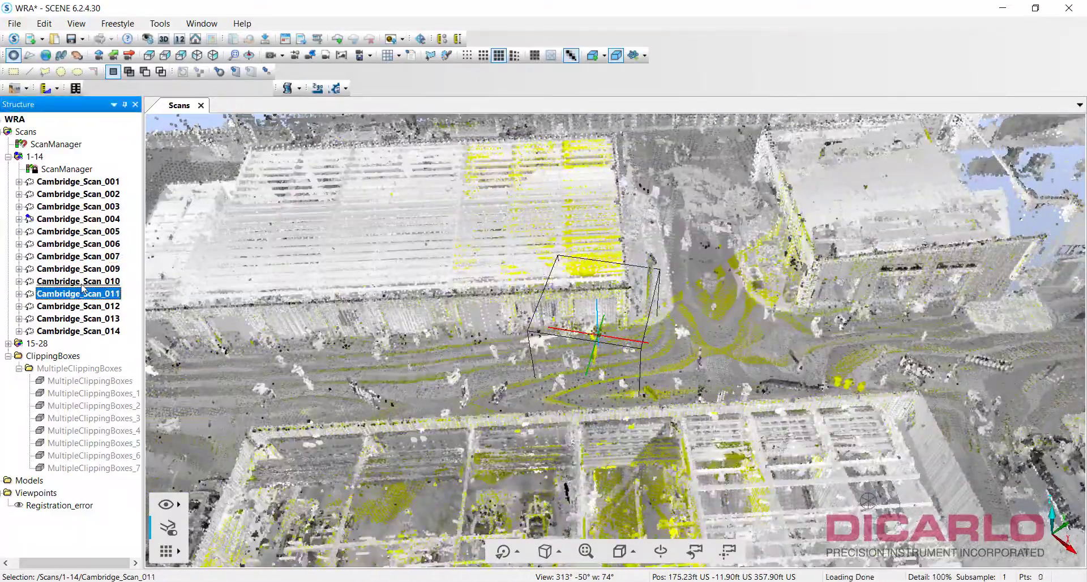
{"action": "key", "text": "Down"}
{"action": "key", "text": "Down"}
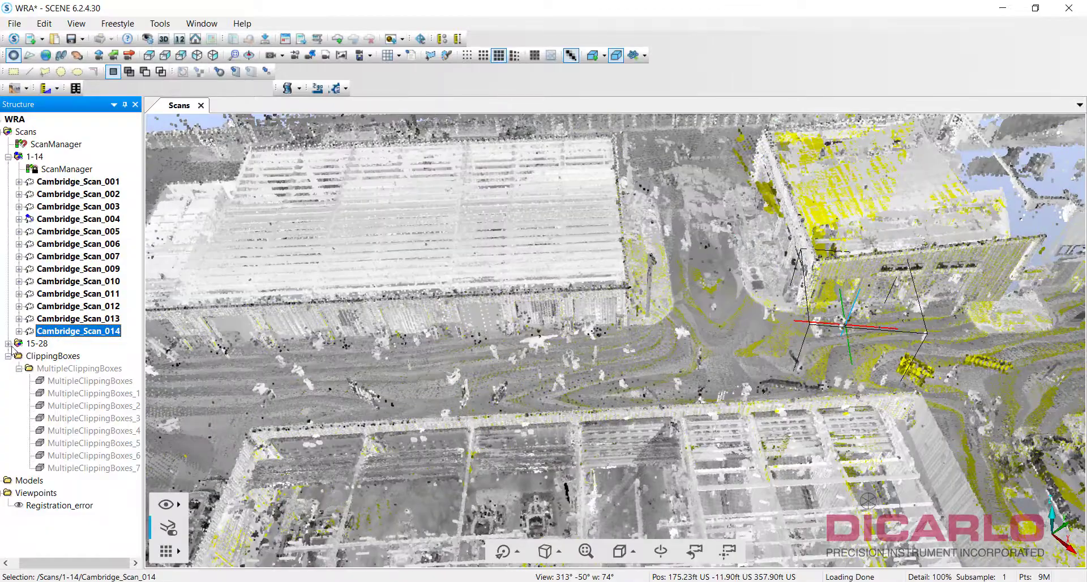
{"action": "left_click", "coordinate": [9, 343]}
{"action": "left_click", "coordinate": [70, 370]}
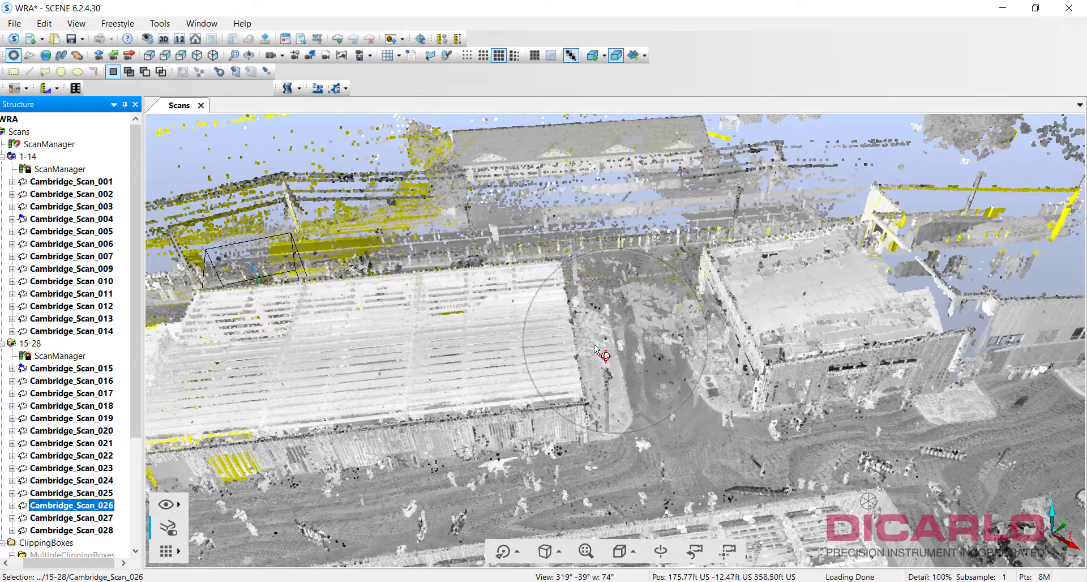
Step: Highlight Cambridge_Scan_027 and then Cambridge_Scan_028 in the point cloud
{"action": "left_click_drag", "start_coordinate": [595, 348], "coordinate": [753, 340]}
{"action": "left_click", "coordinate": [62, 523], "text": "ctrl"}
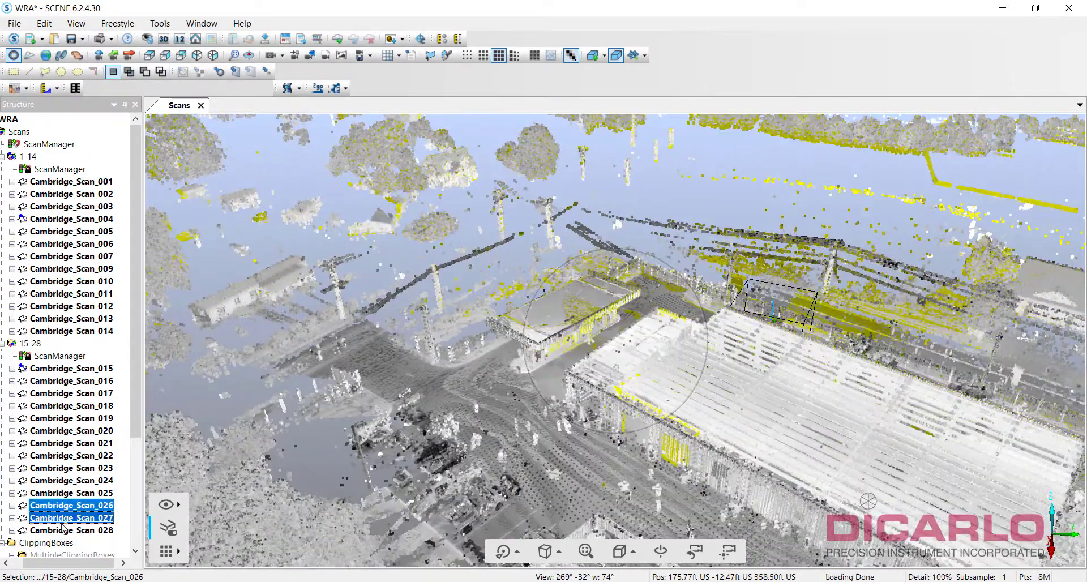
{"action": "left_click", "coordinate": [63, 524]}
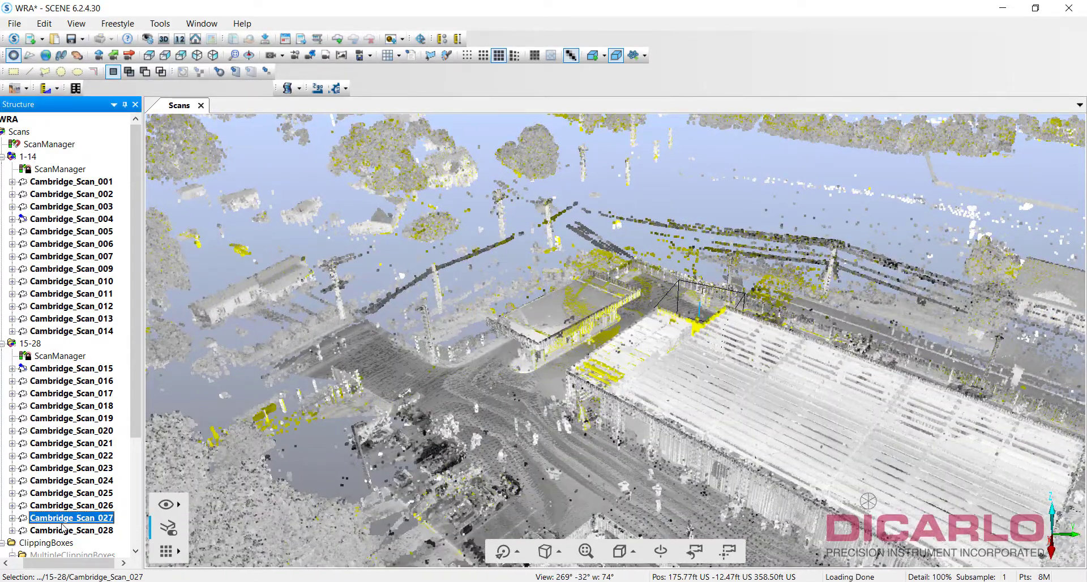
{"action": "left_click", "coordinate": [52, 530]}
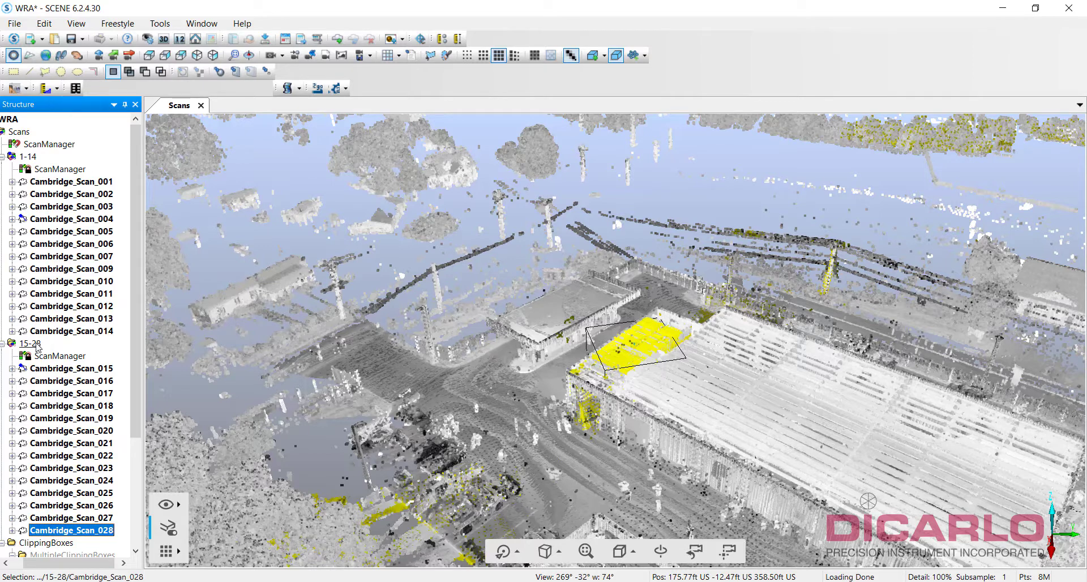
Step: Collapse the 1-14 and 15-28 scan groups and orbit around the building
{"action": "left_click", "coordinate": [2, 344]}
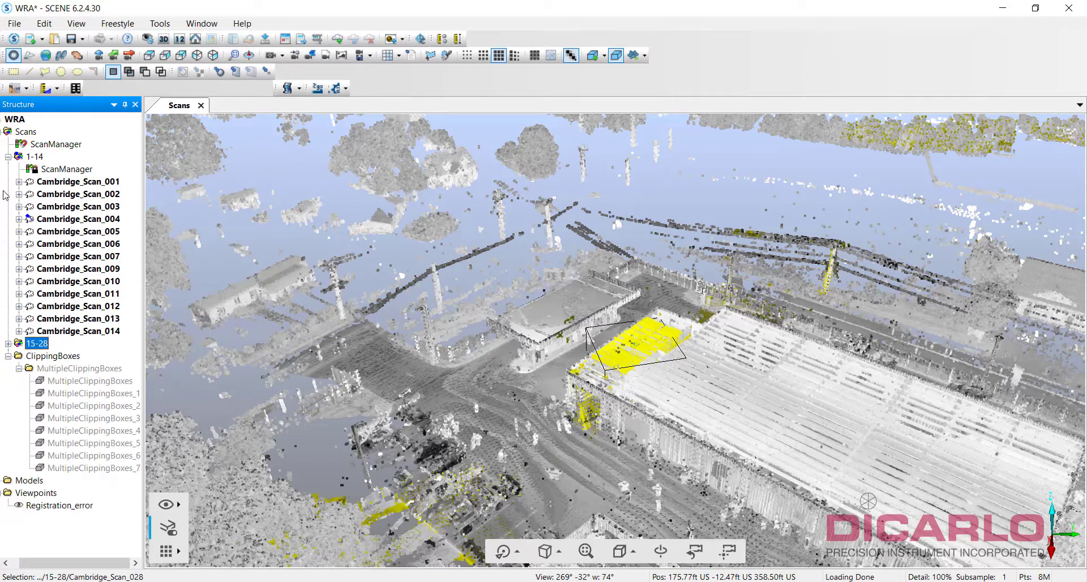
{"action": "left_click", "coordinate": [7, 156]}
{"action": "scroll", "coordinate": [614, 343], "scroll_direction": "down", "scroll_amount": 3}
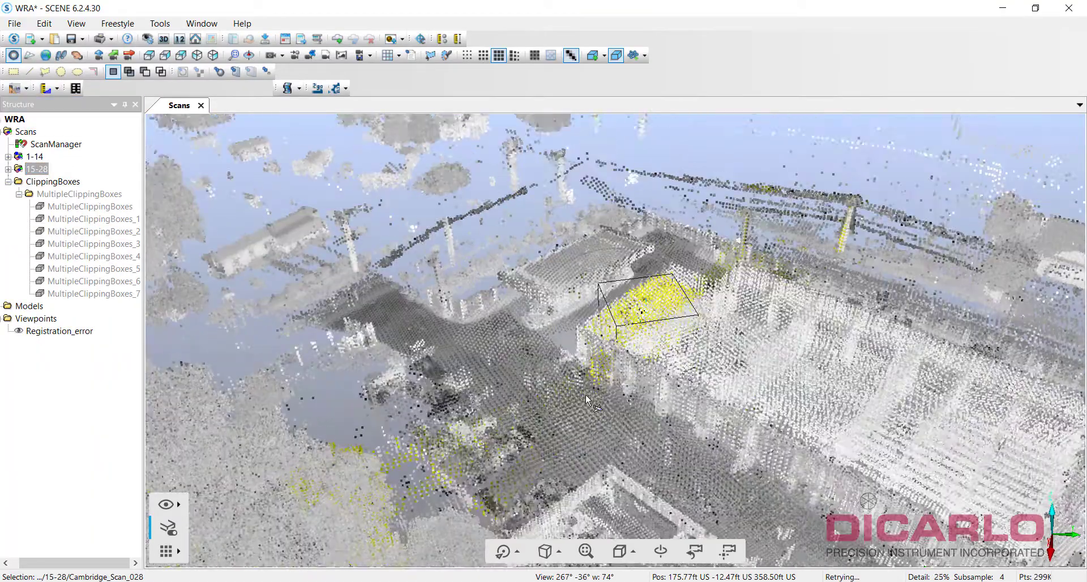
{"action": "scroll", "coordinate": [606, 359], "scroll_direction": "down", "scroll_amount": 5}
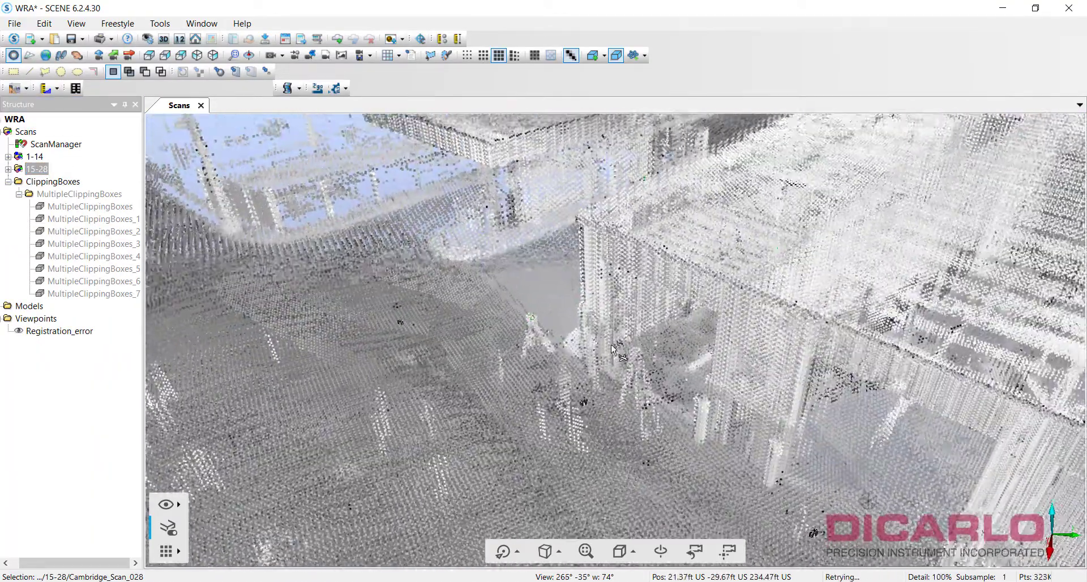
{"action": "left_click_drag", "start_coordinate": [614, 351], "coordinate": [1014, 376]}
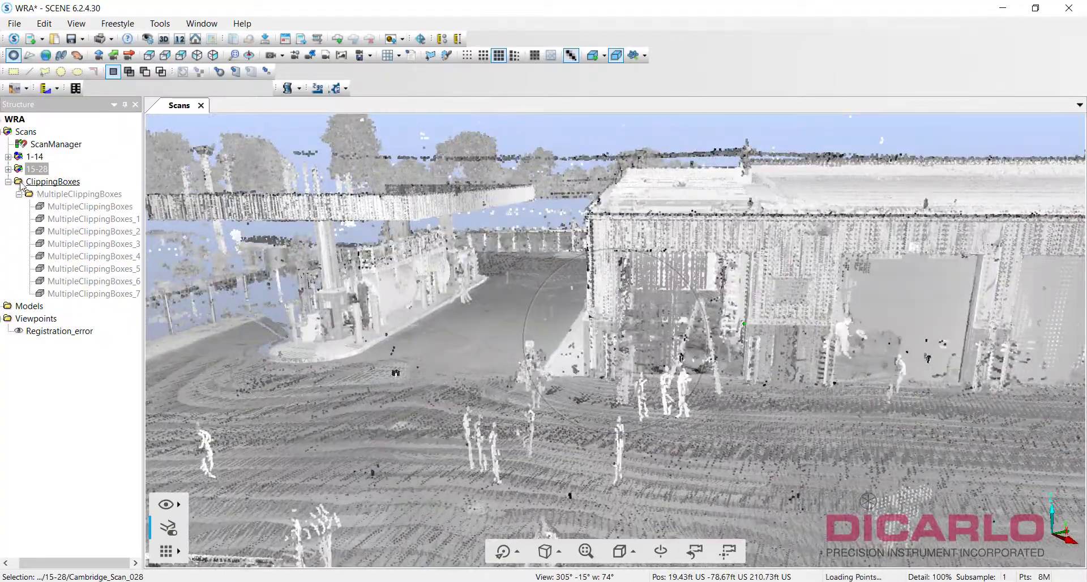
Step: Highlight Cambridge_Scan_028, then Cambridge_Scan_002, and orbit to inspect its points
{"action": "left_click", "coordinate": [8, 169]}
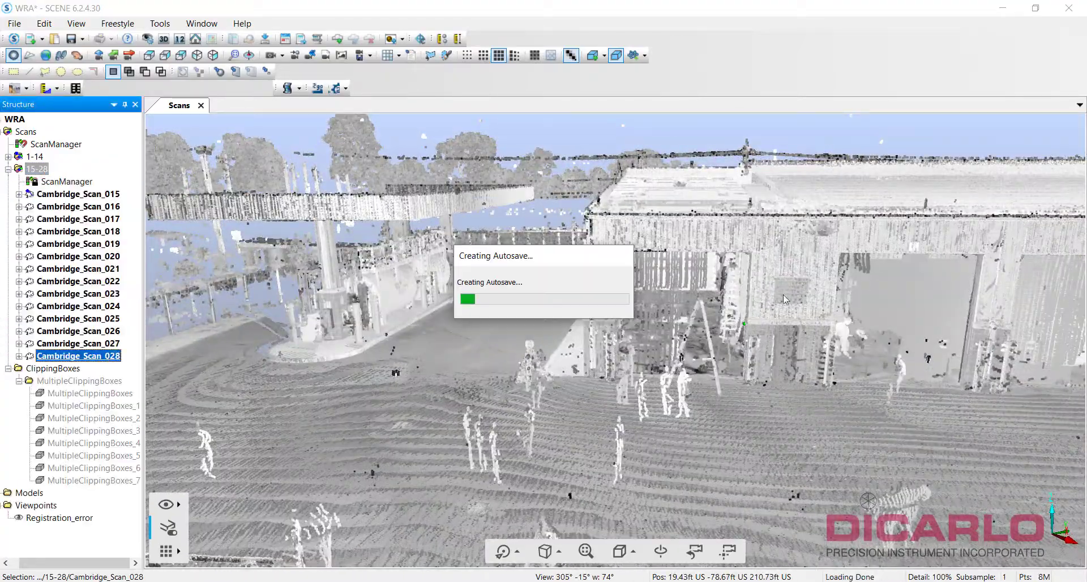
{"action": "left_click", "coordinate": [74, 367]}
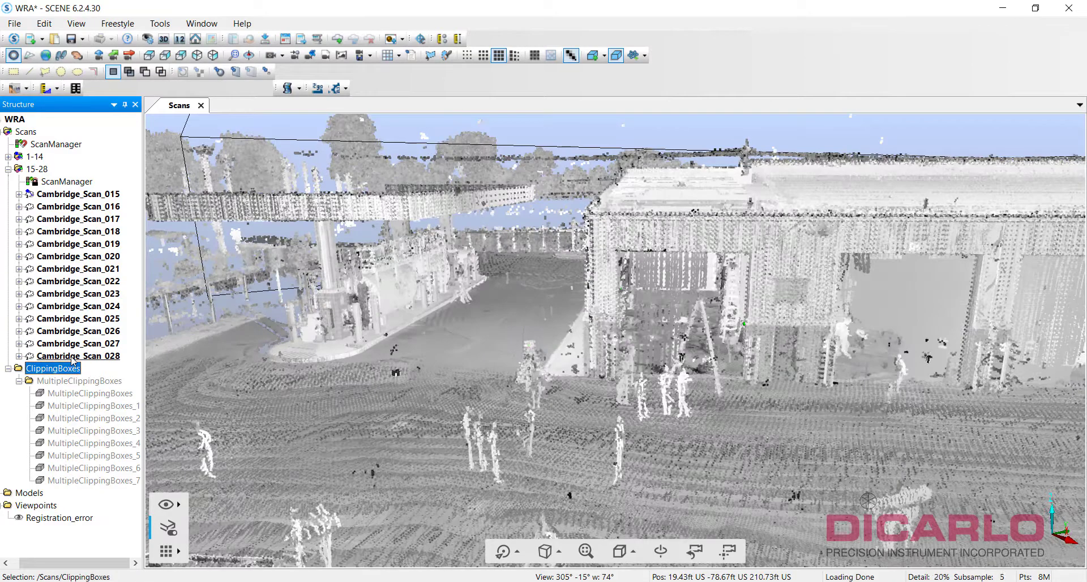
{"action": "left_click", "coordinate": [659, 308]}
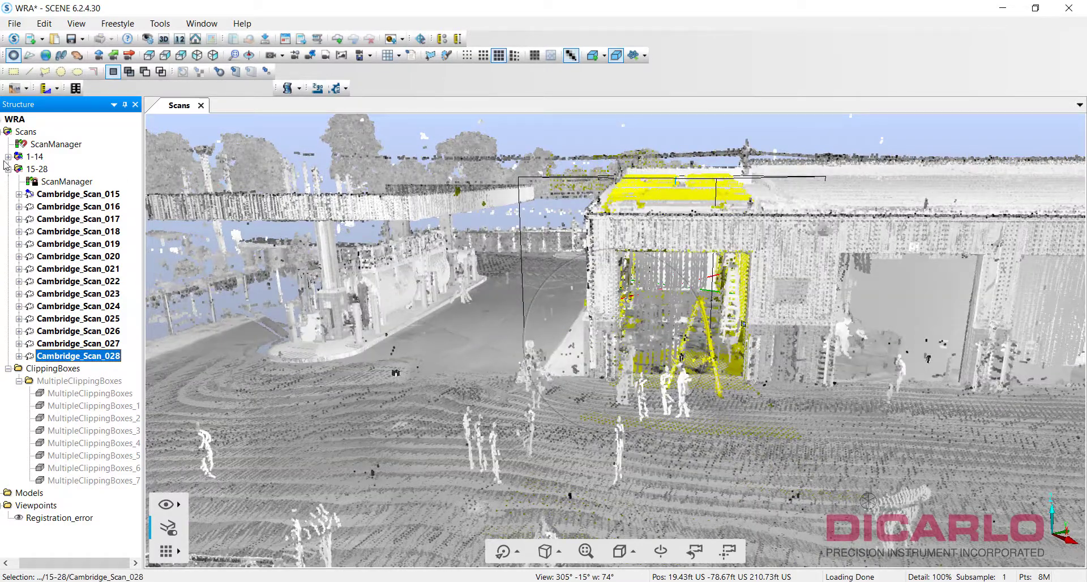
{"action": "left_click", "coordinate": [8, 157]}
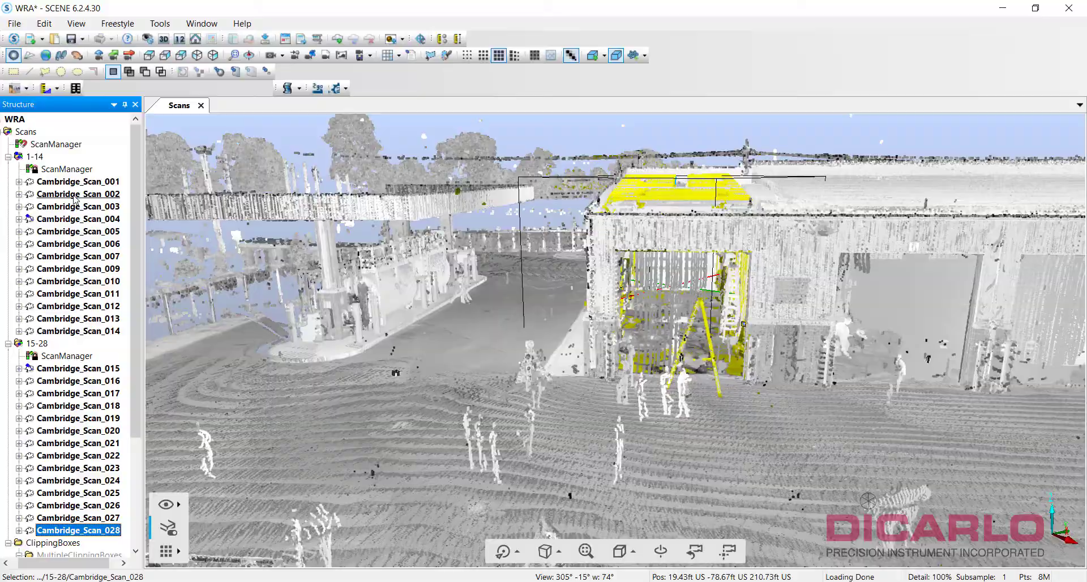
{"action": "left_click", "coordinate": [74, 195]}
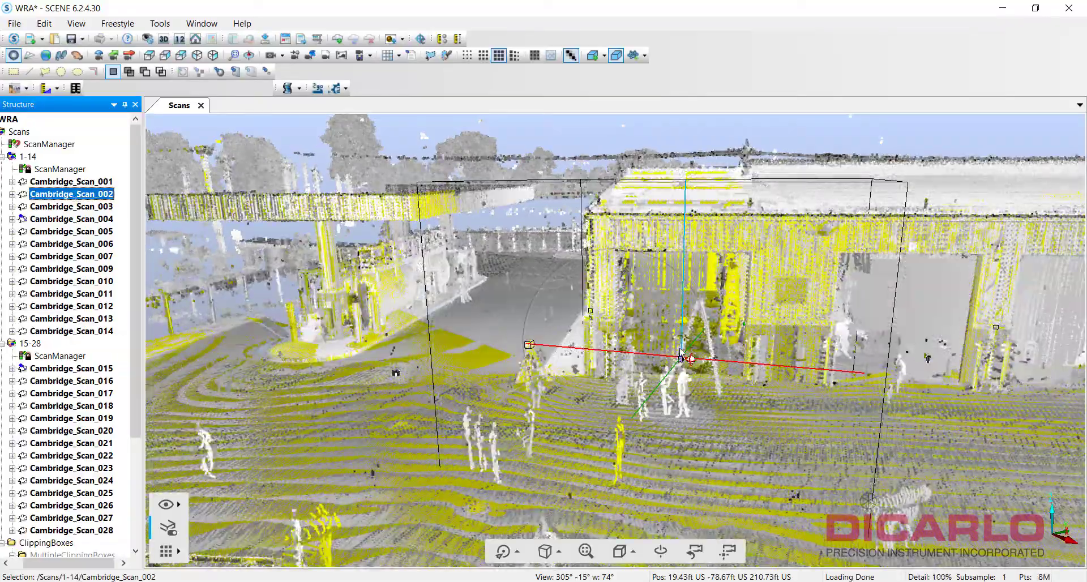
{"action": "mouse_move", "coordinate": [953, 378]}
{"action": "left_mouse_down"}
{"action": "mouse_move", "coordinate": [884, 374]}
{"action": "mouse_move", "coordinate": [940, 376]}
{"action": "left_mouse_up"}
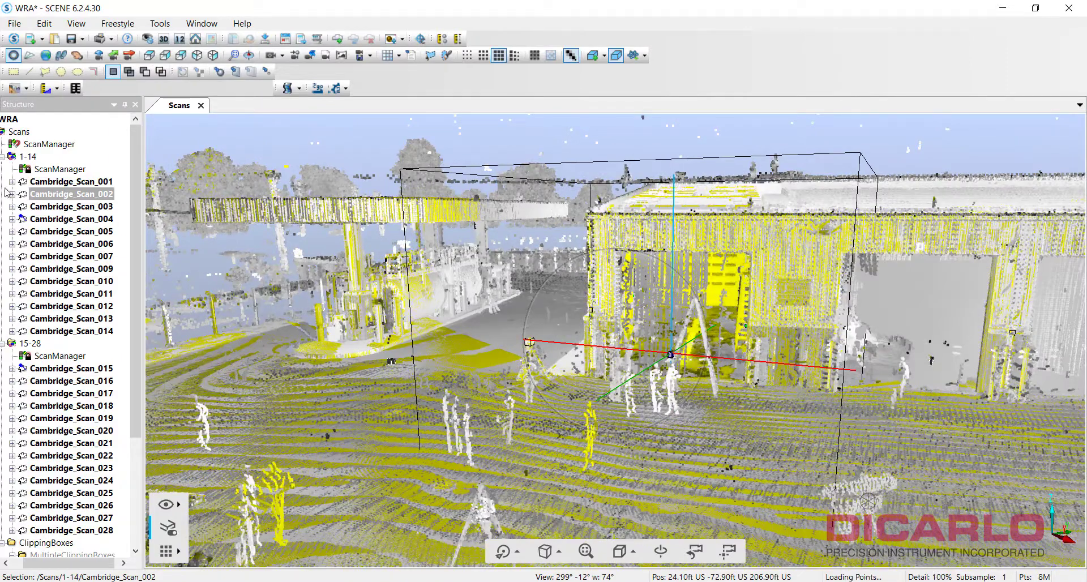
Step: Open Cambridge_Scan_002 in Planar View
{"action": "right_click", "coordinate": [43, 199]}
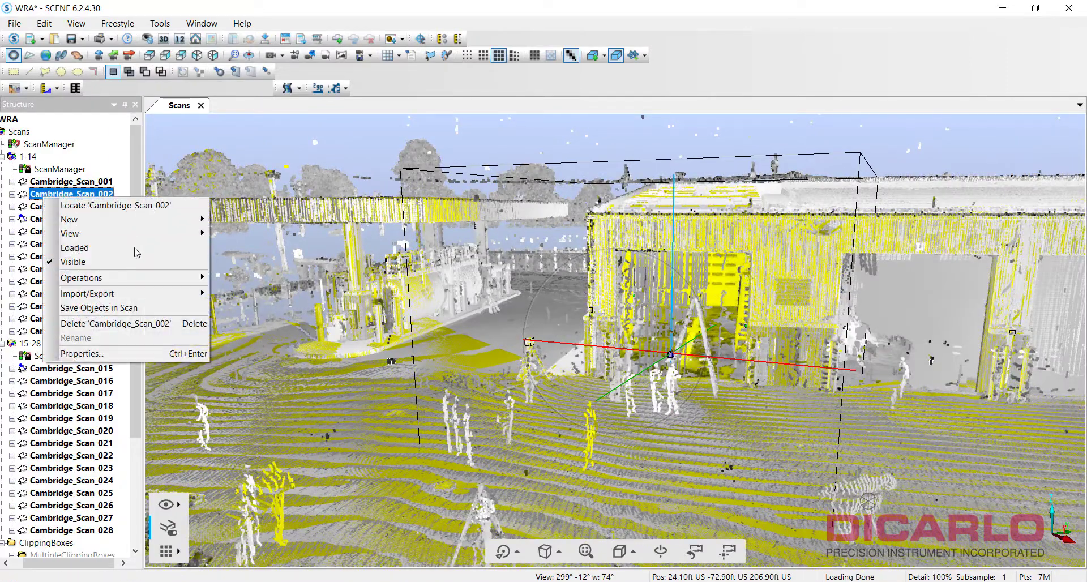
{"action": "mouse_move", "coordinate": [135, 234]}
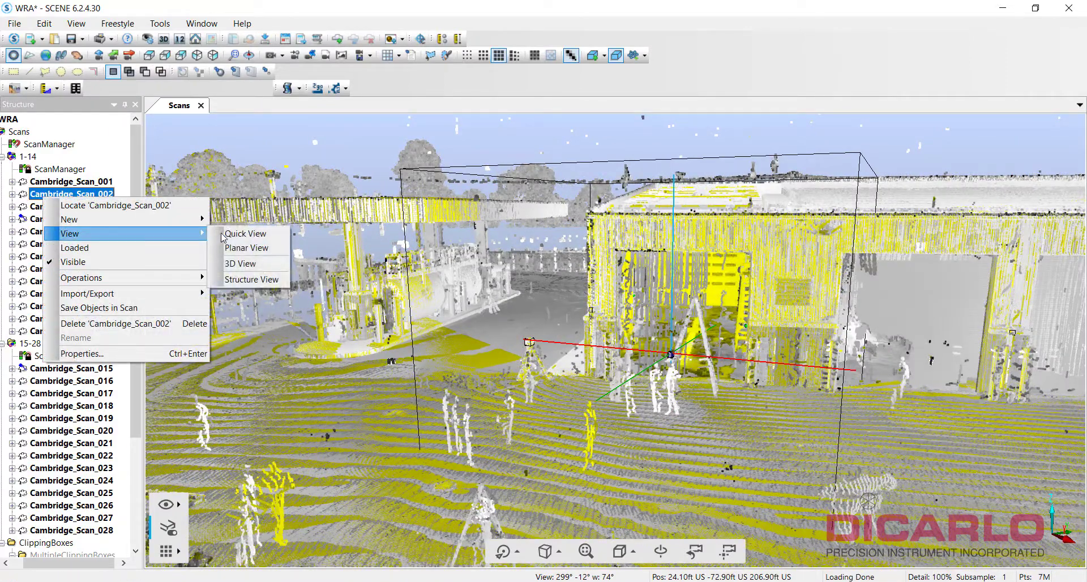
{"action": "left_click", "coordinate": [248, 249]}
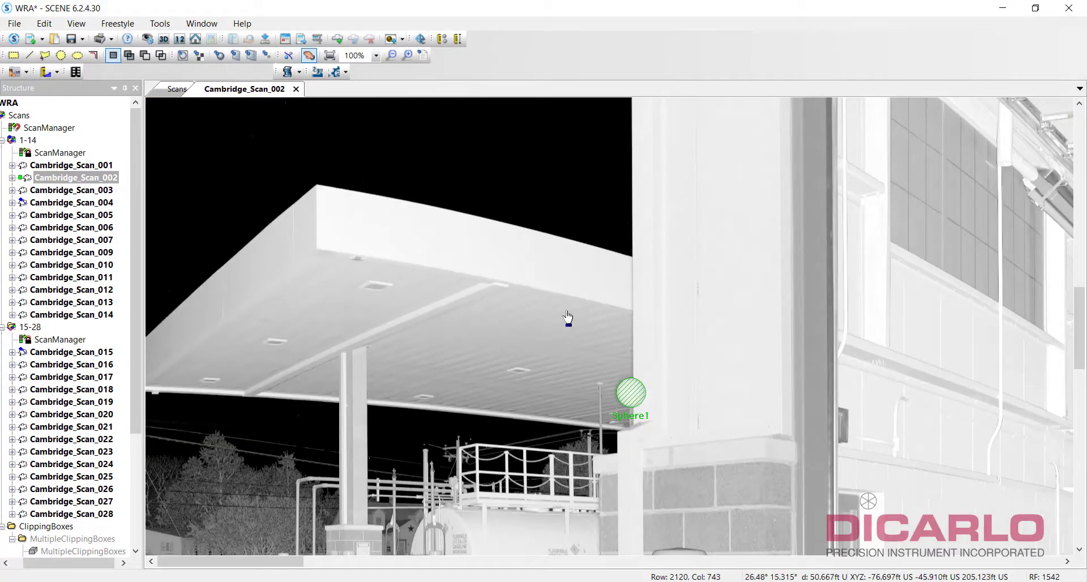
Step: Pan and zoom to the Plane target on the ceiling ductwork
{"action": "mouse_move", "coordinate": [878, 374]}
{"action": "left_mouse_down"}
{"action": "mouse_move", "coordinate": [740, 255]}
{"action": "mouse_move", "coordinate": [444, 220]}
{"action": "mouse_move", "coordinate": [366, 259]}
{"action": "mouse_move", "coordinate": [605, 320]}
{"action": "mouse_move", "coordinate": [572, 174]}
{"action": "mouse_move", "coordinate": [583, 412]}
{"action": "mouse_move", "coordinate": [575, 376]}
{"action": "mouse_move", "coordinate": [586, 324]}
{"action": "left_mouse_up"}
{"action": "scroll", "coordinate": [443, 220], "scroll_direction": "down", "scroll_amount": 3}
{"action": "scroll", "coordinate": [605, 320], "scroll_direction": "up", "scroll_amount": 3}
{"action": "scroll", "coordinate": [577, 274], "scroll_direction": "up", "scroll_amount": 3}
{"action": "scroll", "coordinate": [576, 274], "scroll_direction": "up", "scroll_amount": 2}
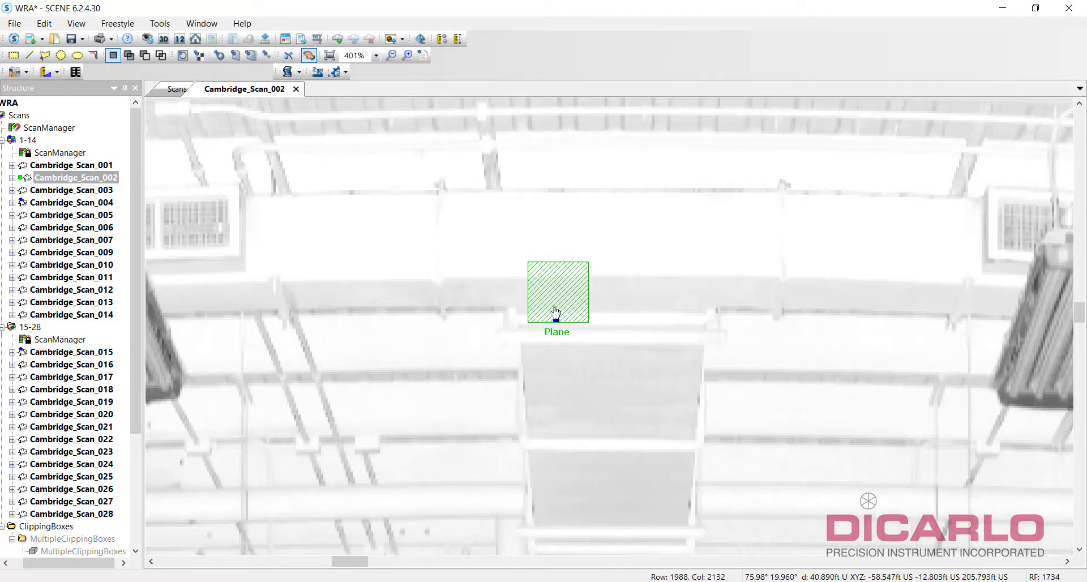
{"action": "scroll", "coordinate": [555, 291], "scroll_direction": "up", "scroll_amount": 2}
{"action": "mouse_move", "coordinate": [563, 220]}
{"action": "left_mouse_down"}
{"action": "mouse_move", "coordinate": [564, 134]}
{"action": "mouse_move", "coordinate": [566, 221]}
{"action": "mouse_move", "coordinate": [584, 183]}
{"action": "left_mouse_up"}
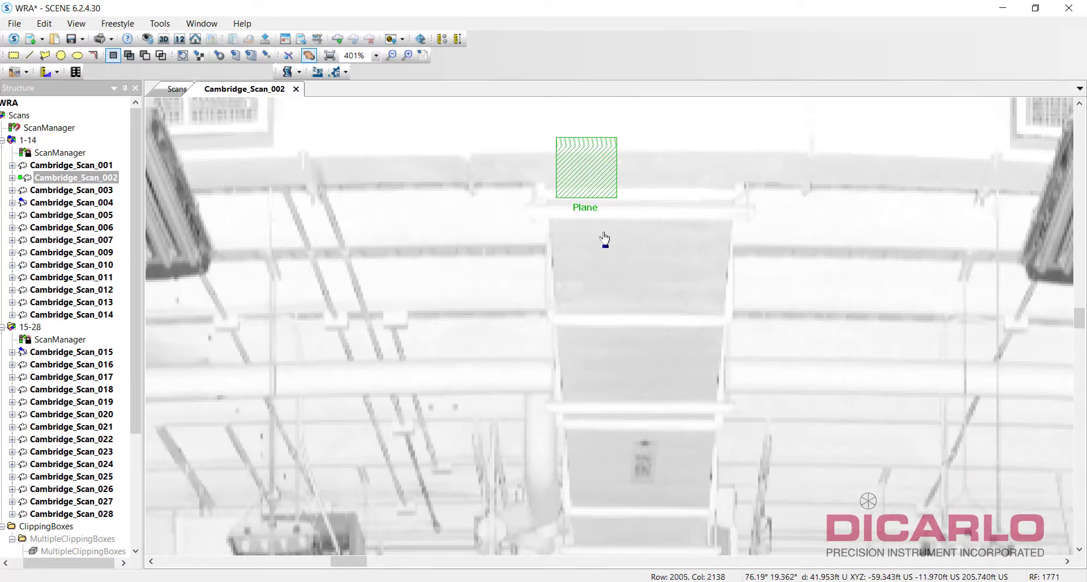
{"action": "scroll", "coordinate": [605, 239], "scroll_direction": "down", "scroll_amount": 8}
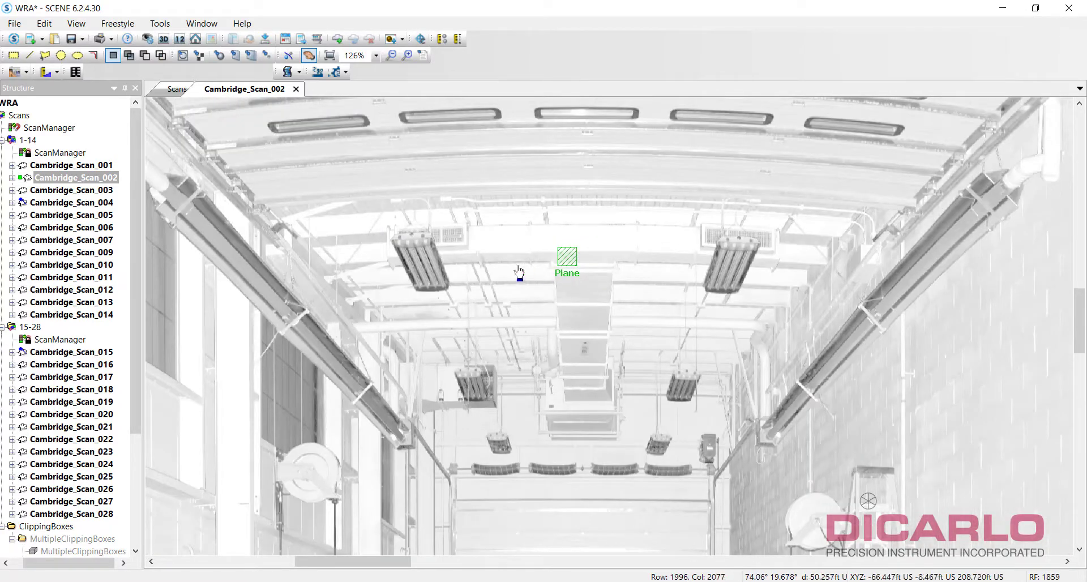
Step: Open Cambridge_Scan_028 in Planar View
{"action": "left_click", "coordinate": [82, 514]}
{"action": "right_click", "coordinate": [82, 514]}
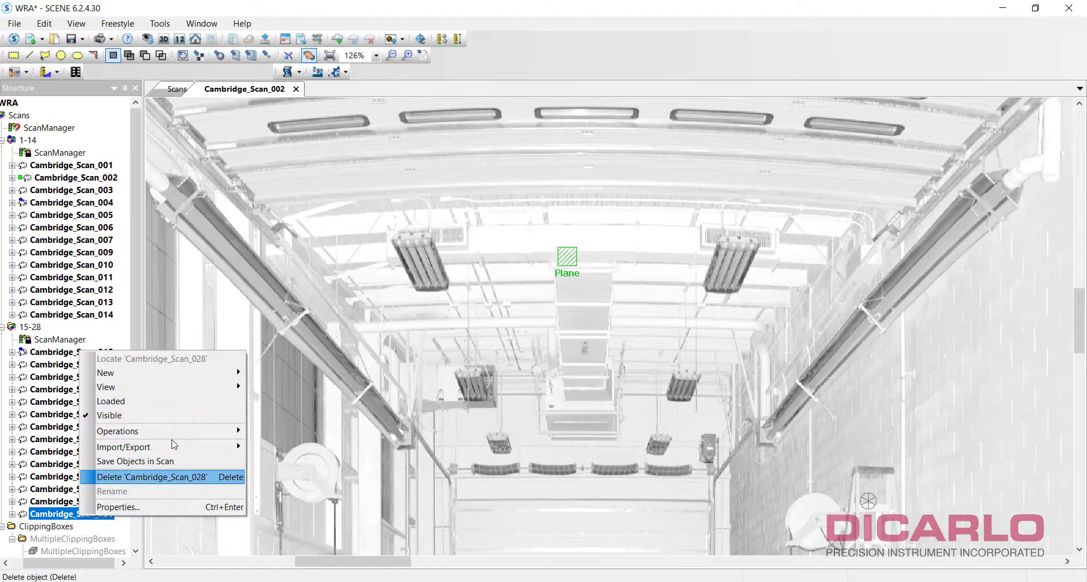
{"action": "mouse_move", "coordinate": [164, 397]}
{"action": "left_click", "coordinate": [283, 401]}
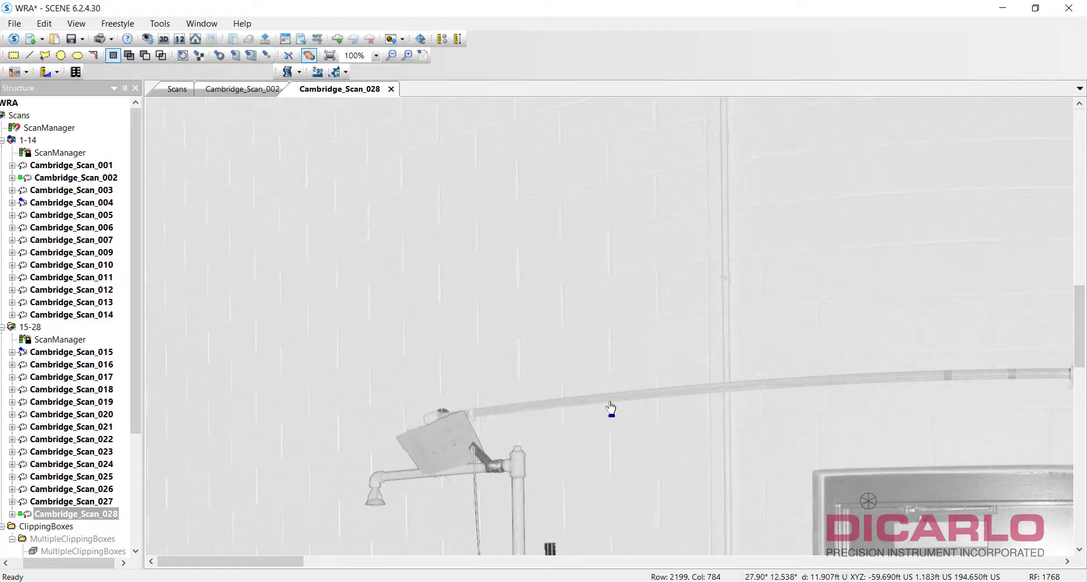
Step: Inspect the ceiling fixtures around the Plane marker and the garage door below
{"action": "left_click_drag", "start_coordinate": [679, 359], "coordinate": [473, 364]}
{"action": "scroll", "coordinate": [480, 418], "scroll_direction": "down", "scroll_amount": 3}
{"action": "mouse_move", "coordinate": [378, 237]}
{"action": "left_mouse_down"}
{"action": "mouse_move", "coordinate": [590, 246]}
{"action": "mouse_move", "coordinate": [615, 279]}
{"action": "left_mouse_up"}
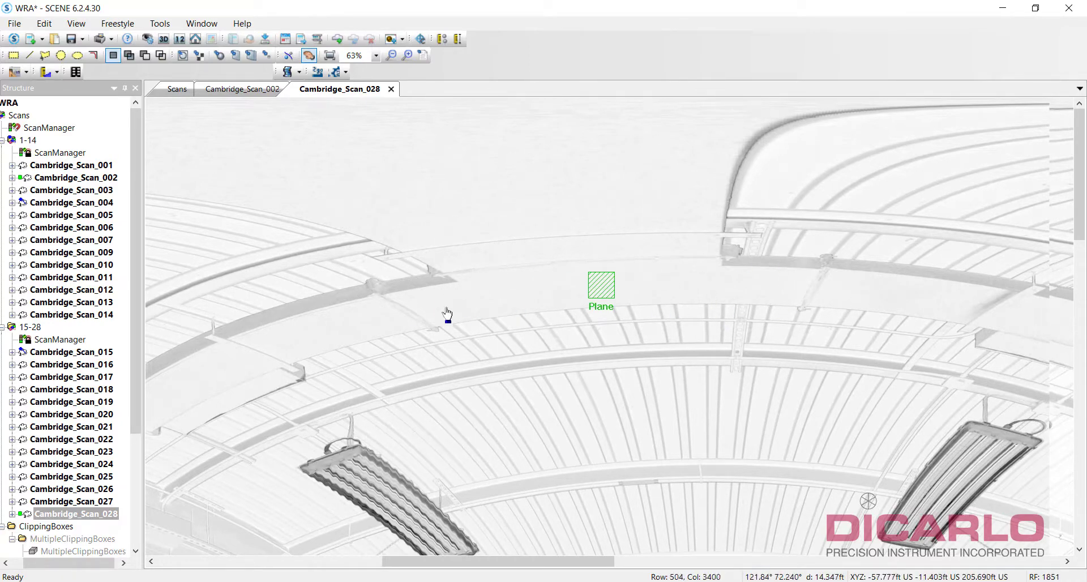
{"action": "mouse_move", "coordinate": [447, 315]}
{"action": "left_mouse_down"}
{"action": "mouse_move", "coordinate": [731, 347]}
{"action": "mouse_move", "coordinate": [714, 403]}
{"action": "mouse_move", "coordinate": [644, 293]}
{"action": "mouse_move", "coordinate": [636, 170]}
{"action": "mouse_move", "coordinate": [685, 132]}
{"action": "mouse_move", "coordinate": [634, 316]}
{"action": "mouse_move", "coordinate": [655, 486]}
{"action": "mouse_move", "coordinate": [637, 368]}
{"action": "mouse_move", "coordinate": [578, 472]}
{"action": "mouse_move", "coordinate": [629, 415]}
{"action": "mouse_move", "coordinate": [631, 500]}
{"action": "mouse_move", "coordinate": [621, 430]}
{"action": "mouse_move", "coordinate": [628, 321]}
{"action": "left_mouse_up"}
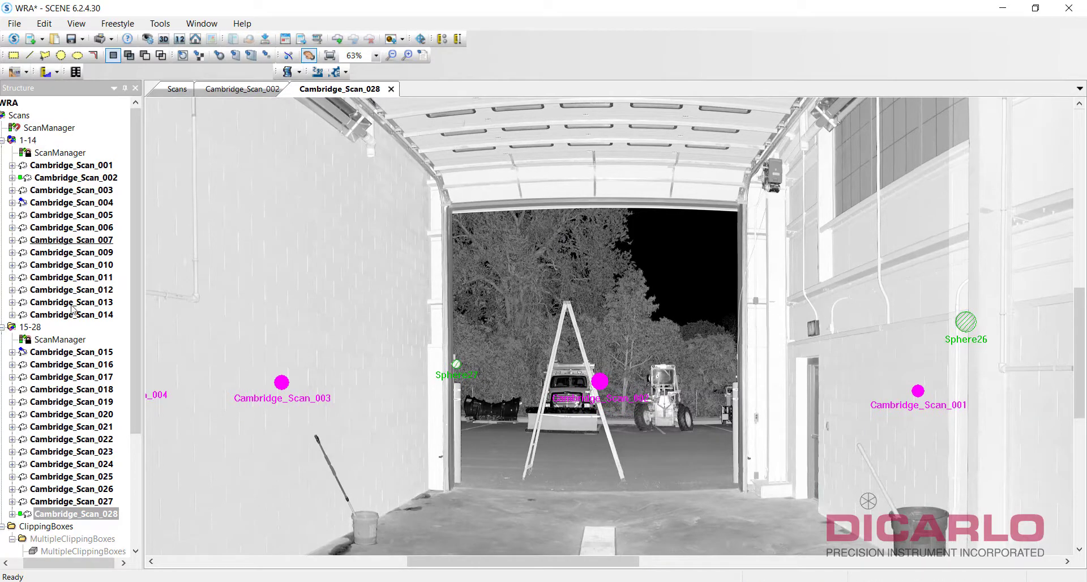
Step: Set Cambridge_Scan_002's Plane target to be used for Place Scans in its properties
{"action": "left_click", "coordinate": [12, 177]}
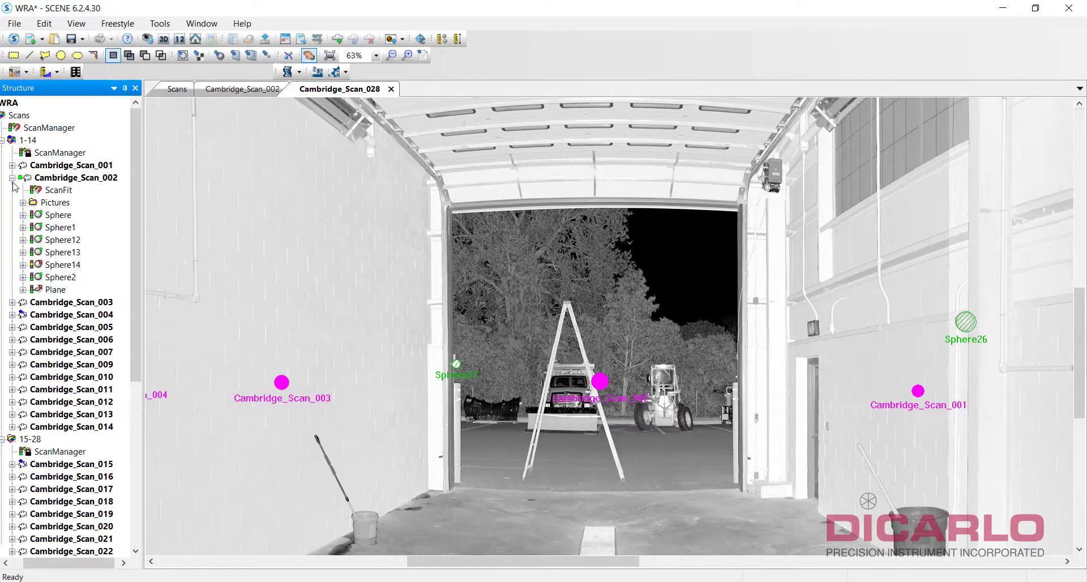
{"action": "left_click", "coordinate": [55, 291]}
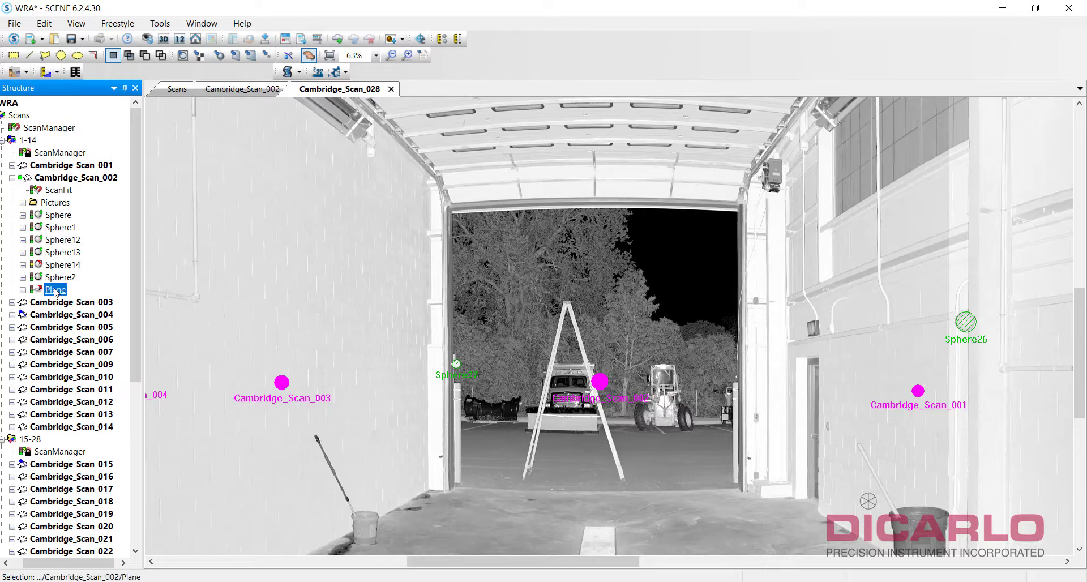
{"action": "right_click", "coordinate": [55, 290]}
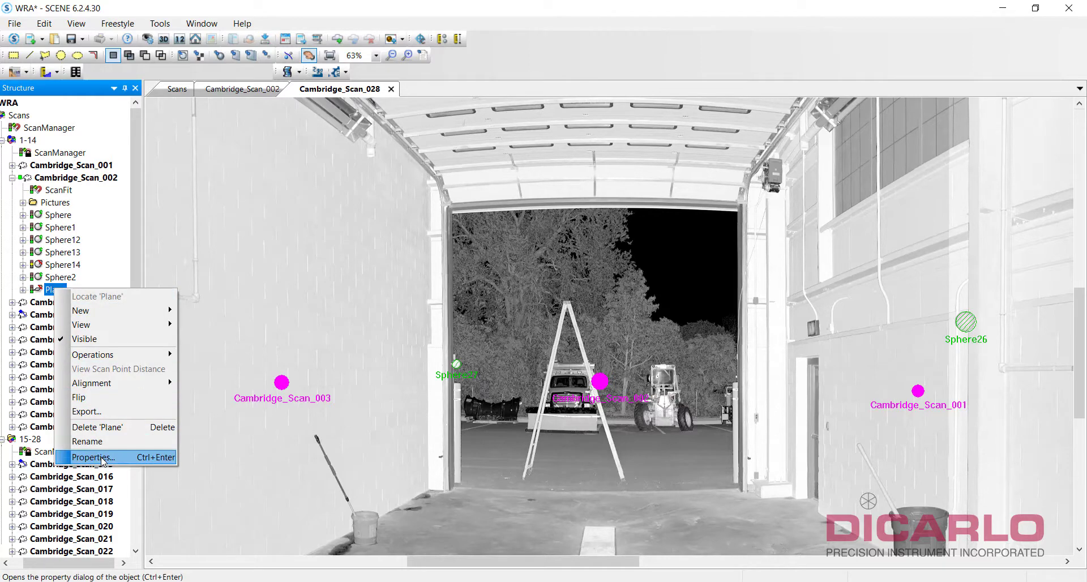
{"action": "left_click", "coordinate": [87, 459]}
{"action": "left_click", "coordinate": [196, 260]}
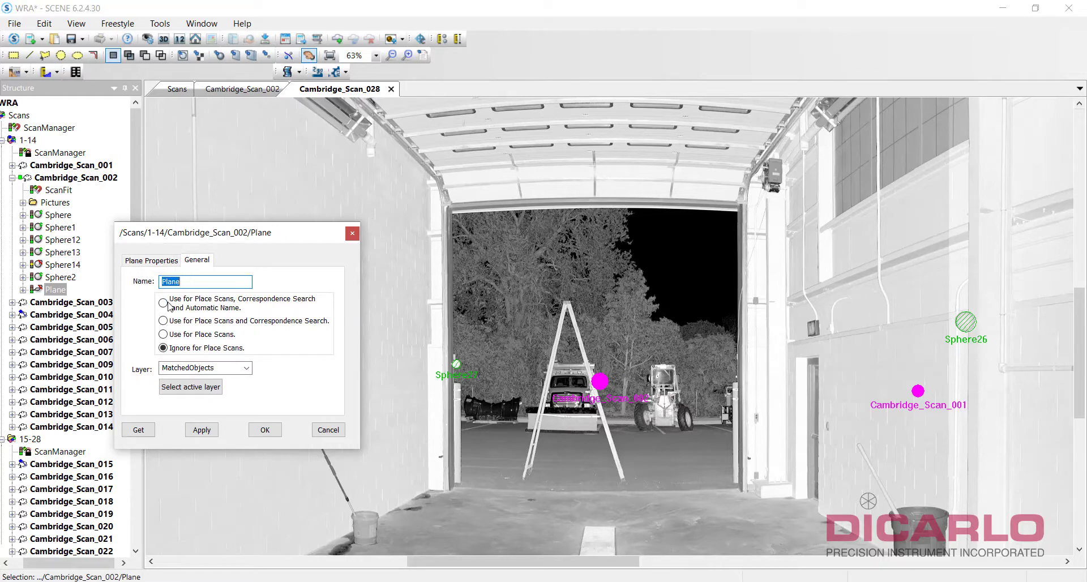
{"action": "left_click", "coordinate": [267, 430]}
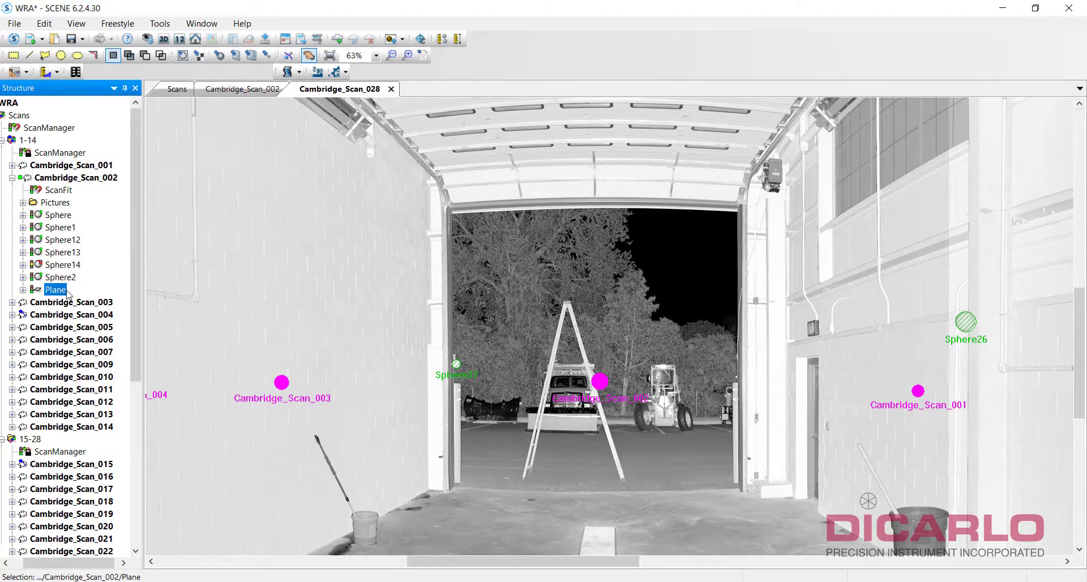
{"action": "left_click_drag", "start_coordinate": [135, 302], "coordinate": [130, 247]}
Step: Open the top-level ScanManager properties and confirm placement is set to Target Based
{"action": "right_click", "coordinate": [59, 154]}
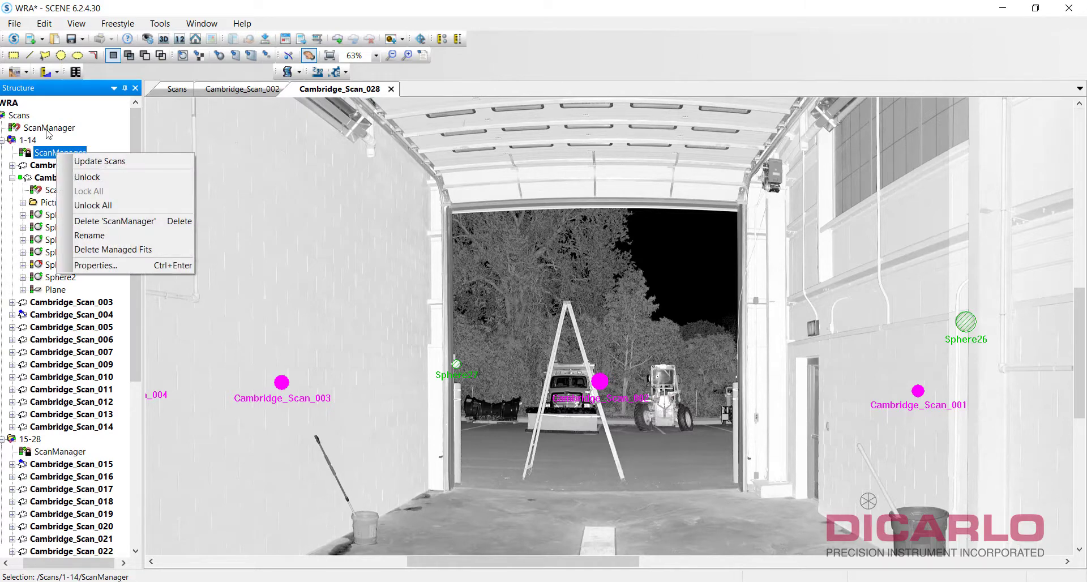
{"action": "right_click", "coordinate": [47, 131]}
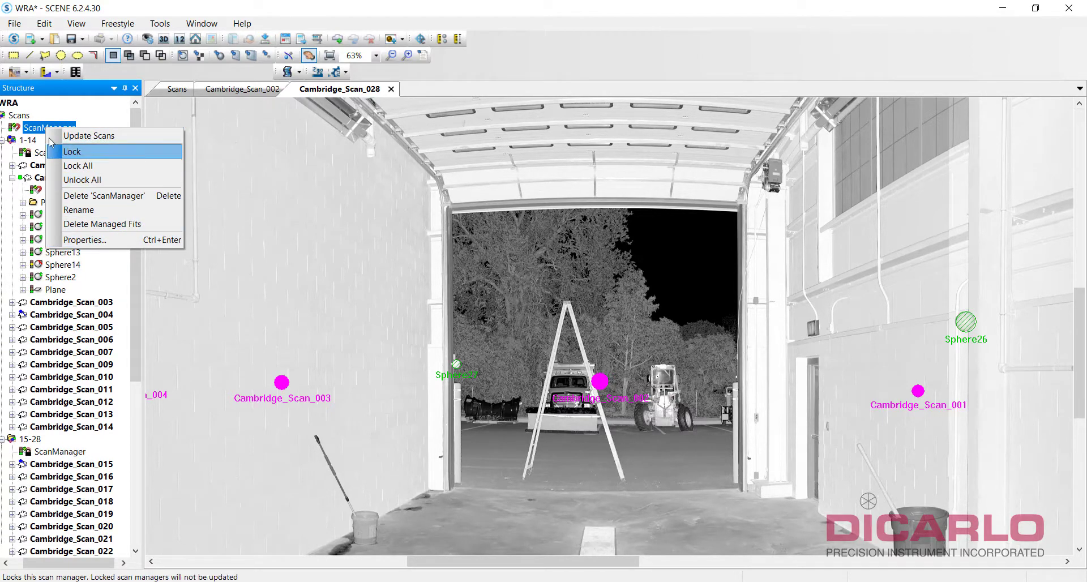
{"action": "left_click", "coordinate": [85, 240]}
{"action": "left_click", "coordinate": [445, 192]}
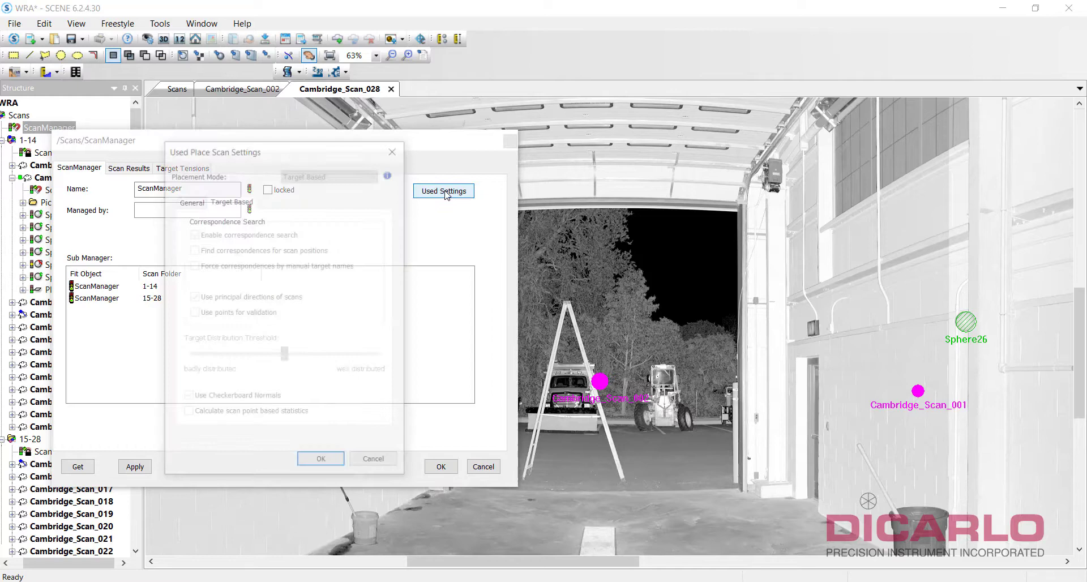
{"action": "left_click", "coordinate": [191, 201]}
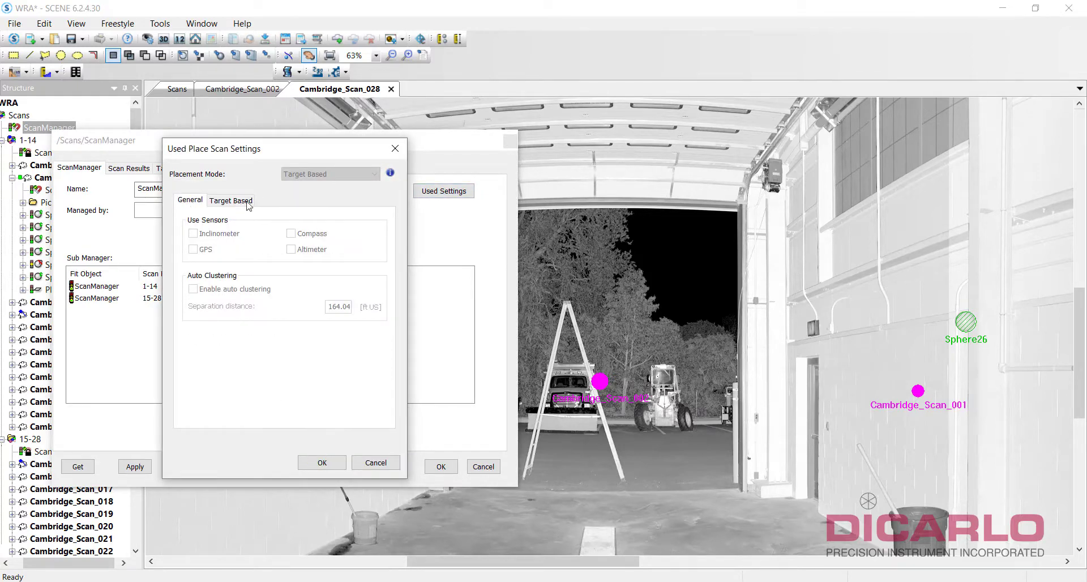
{"action": "left_click", "coordinate": [395, 148]}
Step: Review the target tensions (mean 0.00977 ft US, max 0.01790 ft US), then close the results
{"action": "left_click", "coordinate": [194, 169]}
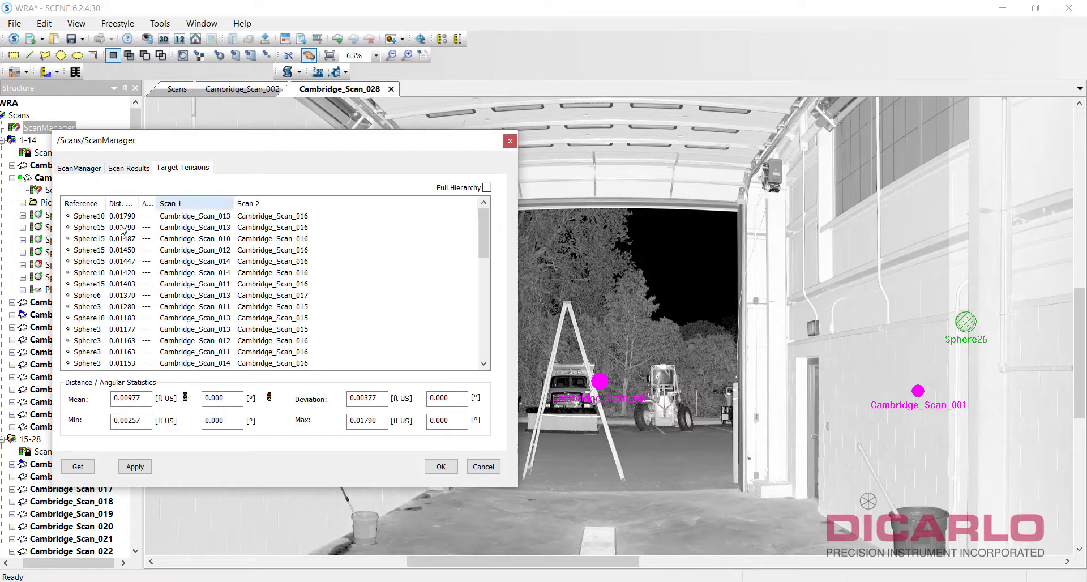
{"action": "scroll", "coordinate": [86, 319], "scroll_direction": "down", "scroll_amount": 9}
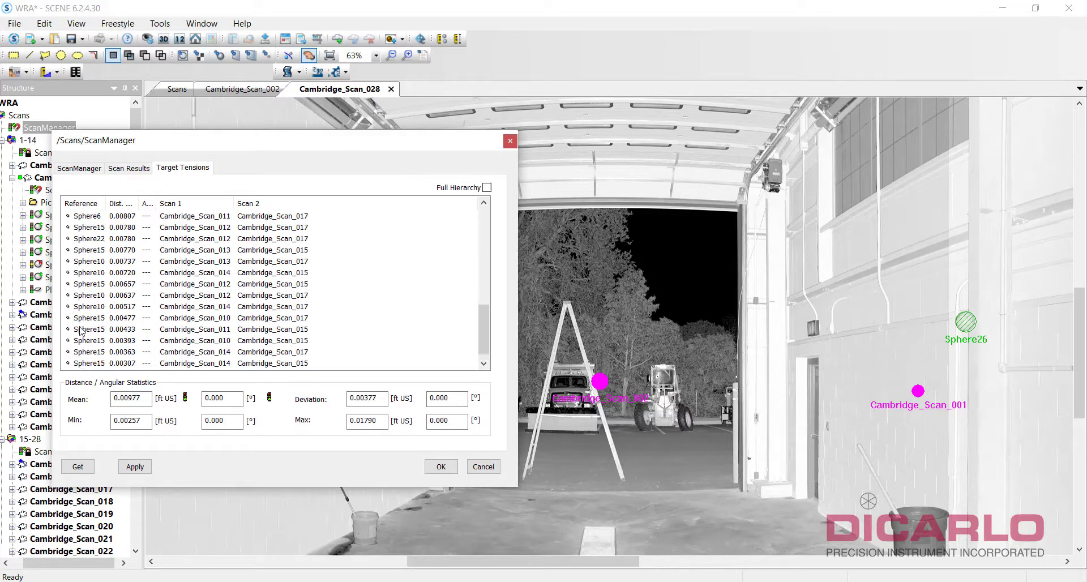
{"action": "scroll", "coordinate": [80, 330], "scroll_direction": "up", "scroll_amount": 15}
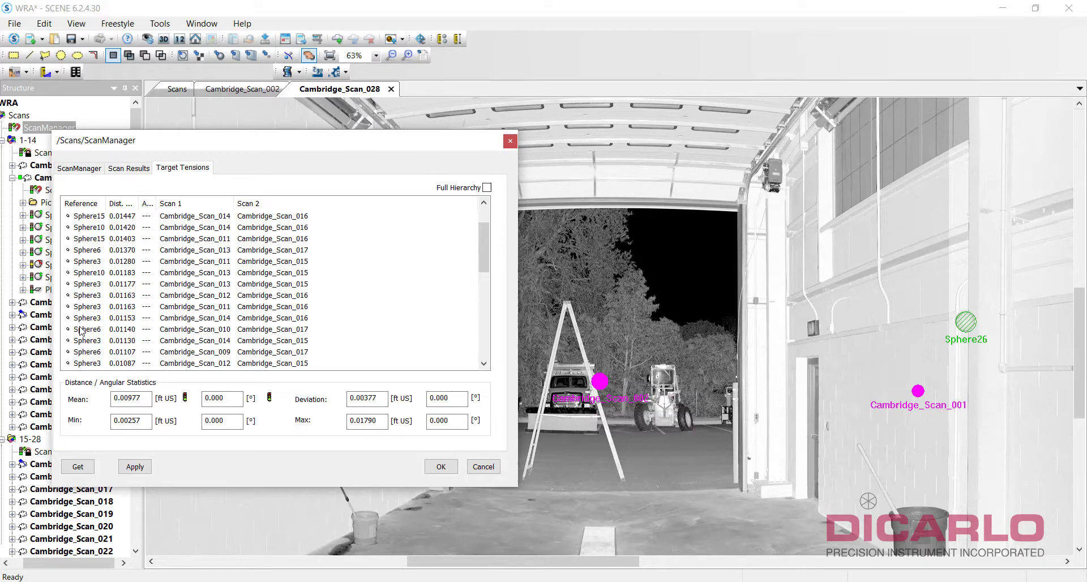
{"action": "left_click", "coordinate": [483, 468]}
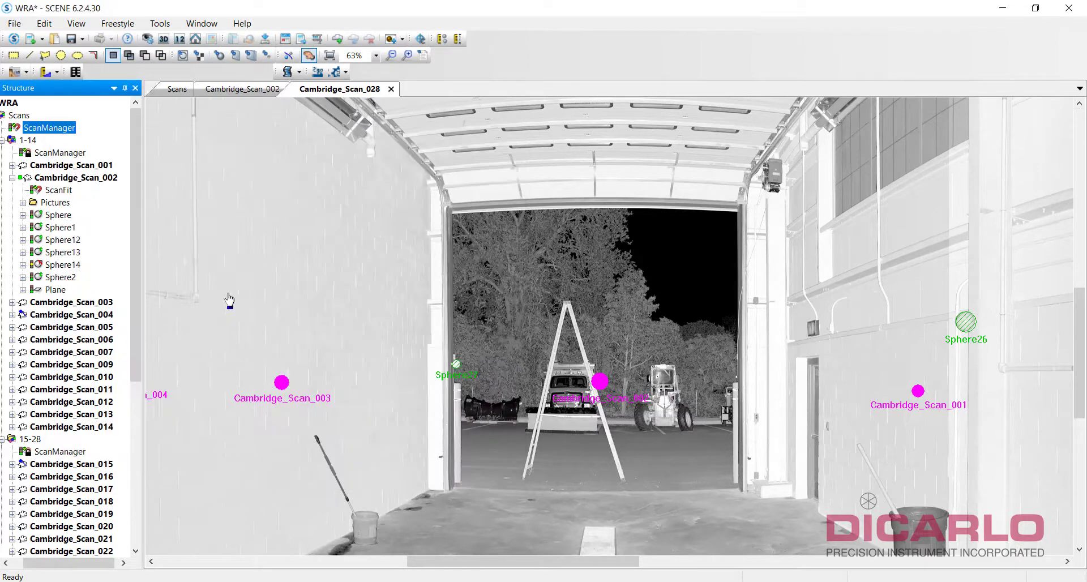
Step: Re-run Target Based Place Scans and check that the Plane target links Cambridge_Scan_002 and Cambridge_Scan_028
{"action": "right_click", "coordinate": [49, 131]}
{"action": "left_click", "coordinate": [80, 134]}
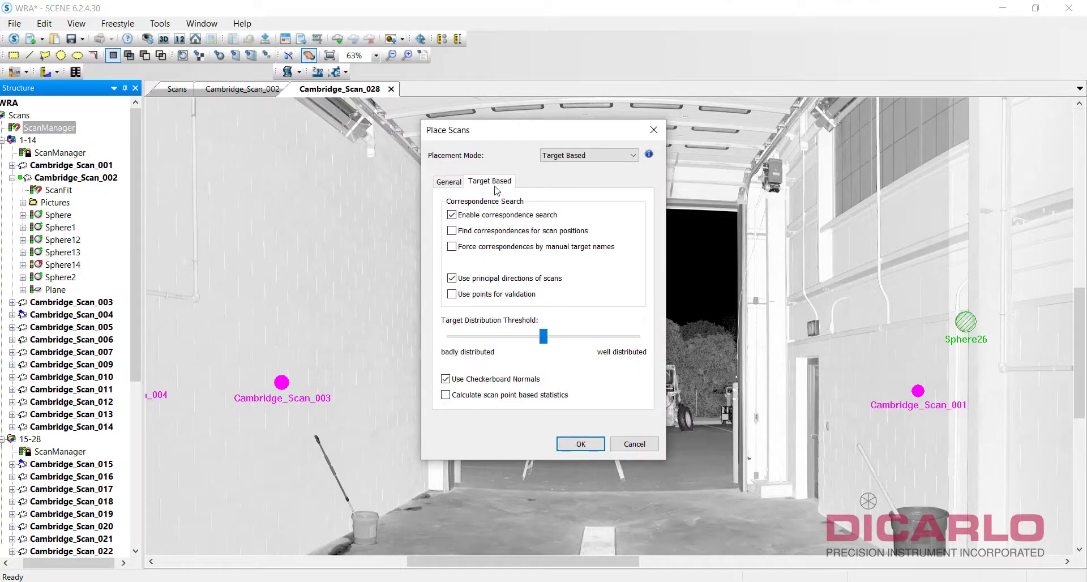
{"action": "left_click", "coordinate": [458, 187]}
{"action": "left_click", "coordinate": [490, 181]}
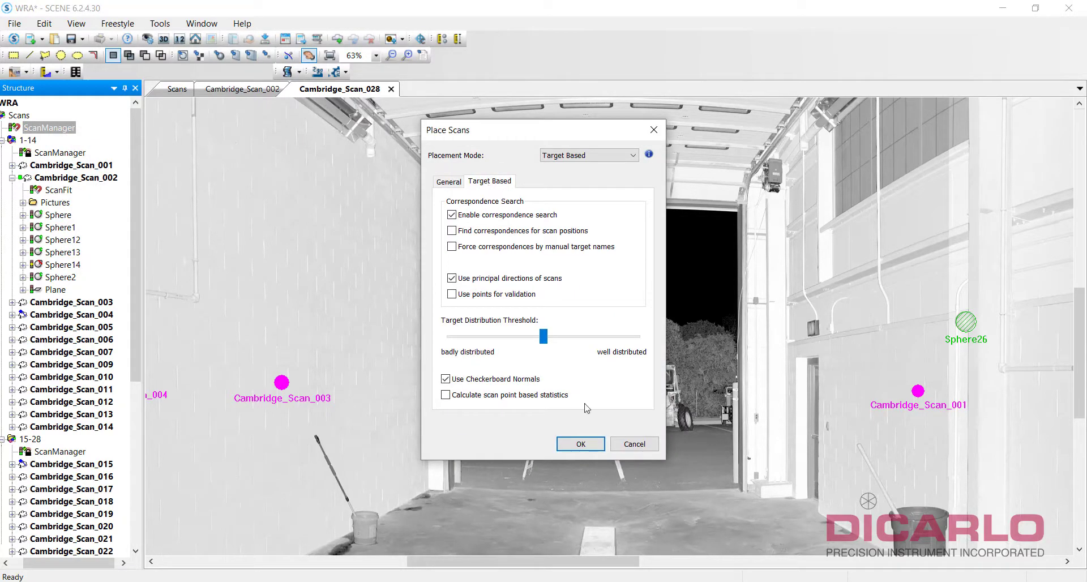
{"action": "left_click", "coordinate": [579, 444]}
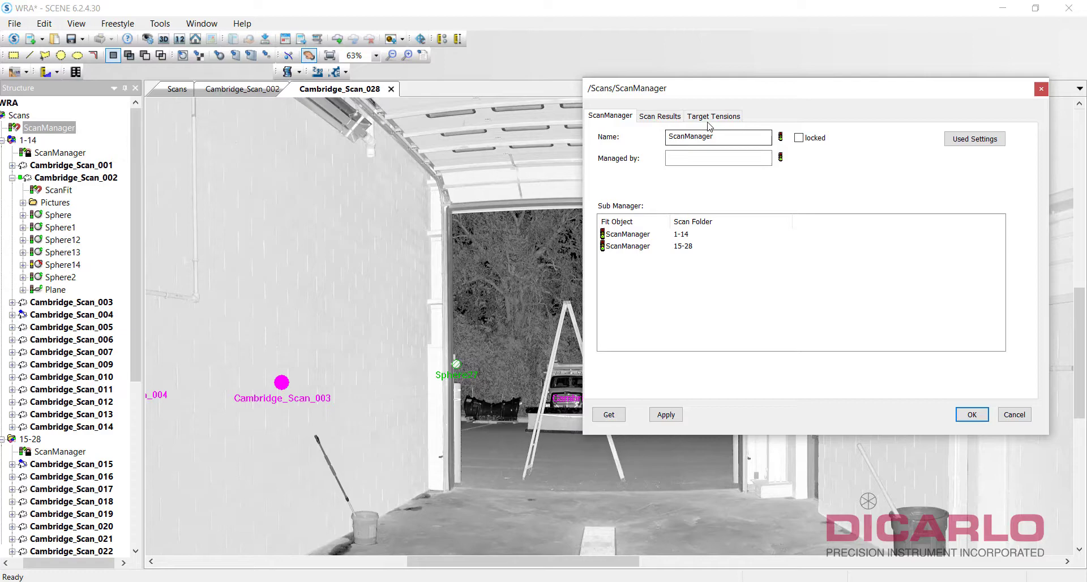
{"action": "left_click", "coordinate": [708, 118]}
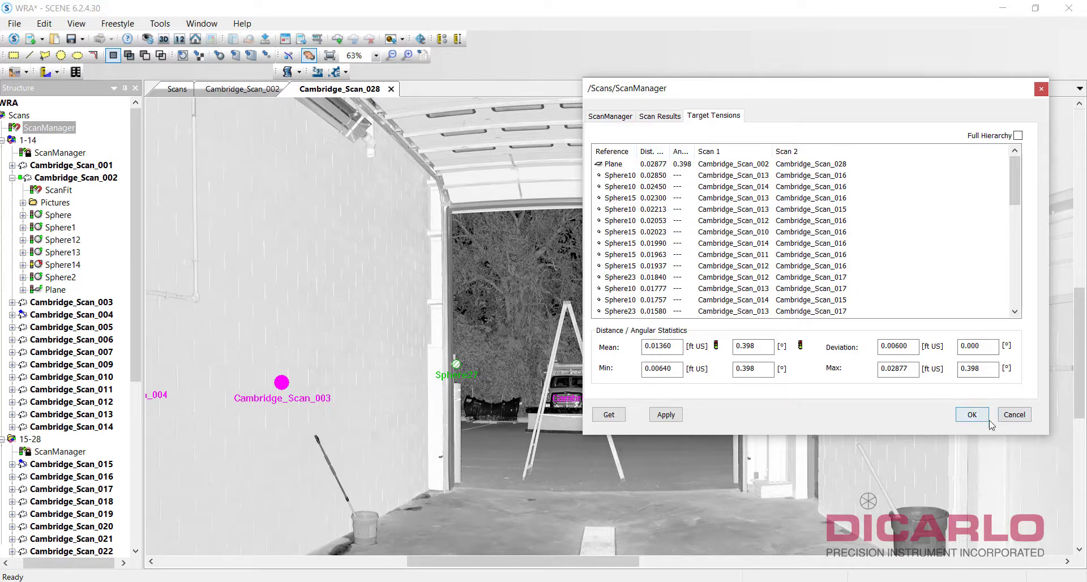
{"action": "left_click", "coordinate": [972, 414]}
Step: Close the Cambridge_Scan_002 and Cambridge_Scan_028 views and unload both scans
{"action": "left_click", "coordinate": [392, 89]}
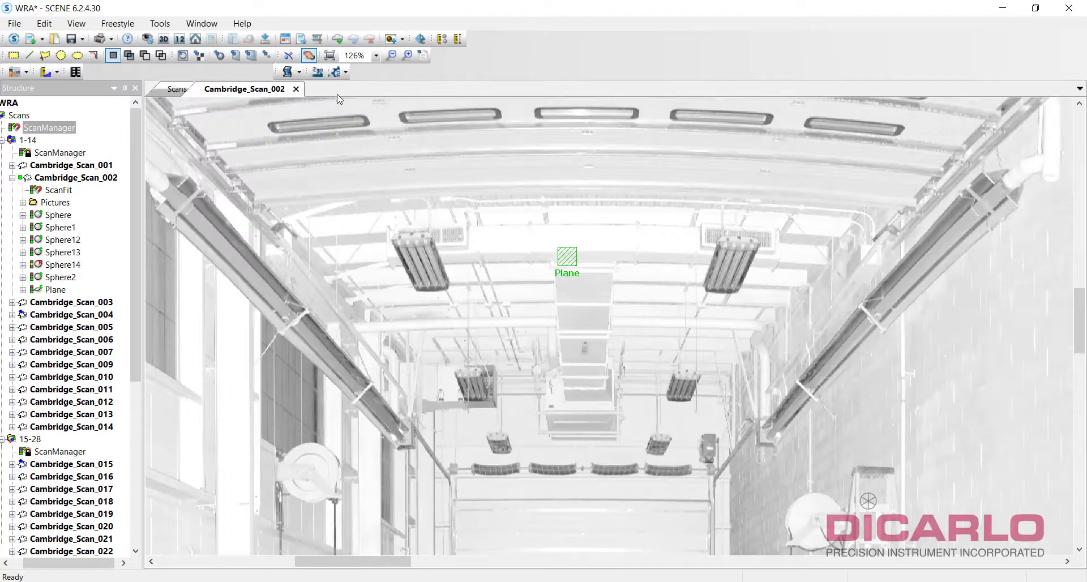
{"action": "left_click", "coordinate": [296, 89]}
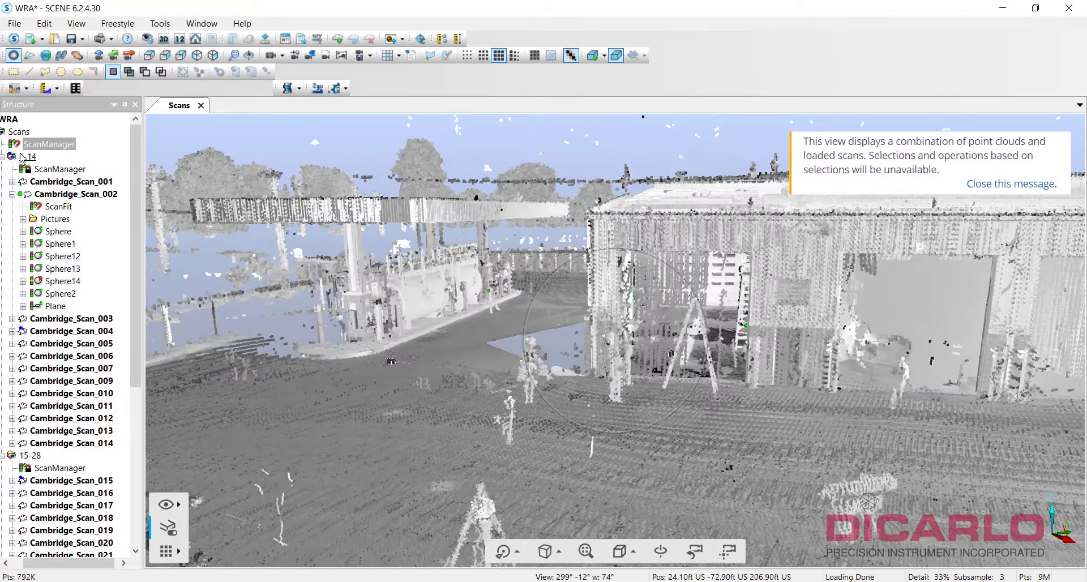
{"action": "left_click", "coordinate": [51, 193]}
{"action": "right_click", "coordinate": [57, 194]}
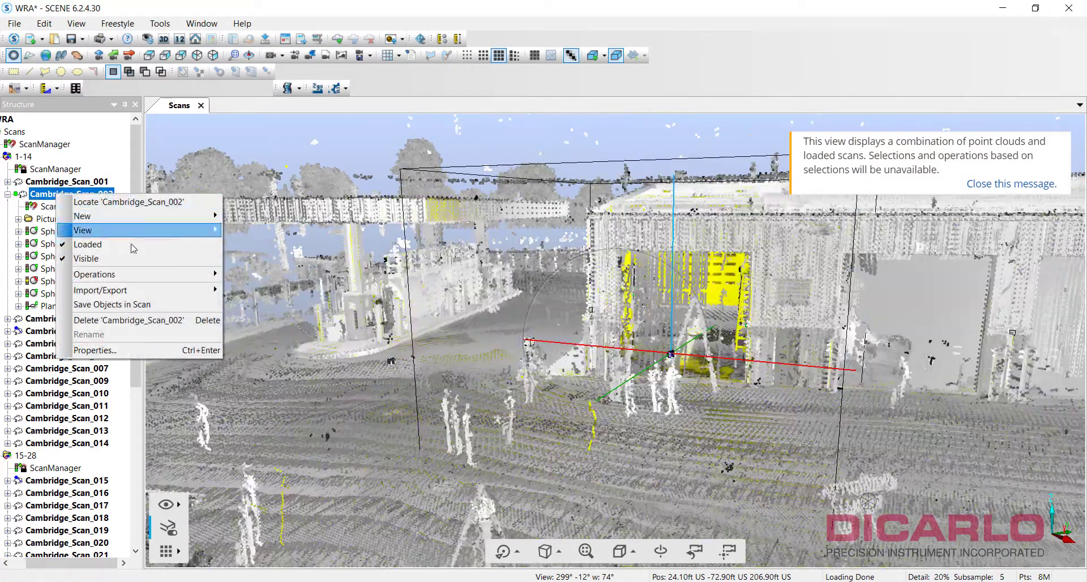
{"action": "left_click", "coordinate": [128, 244]}
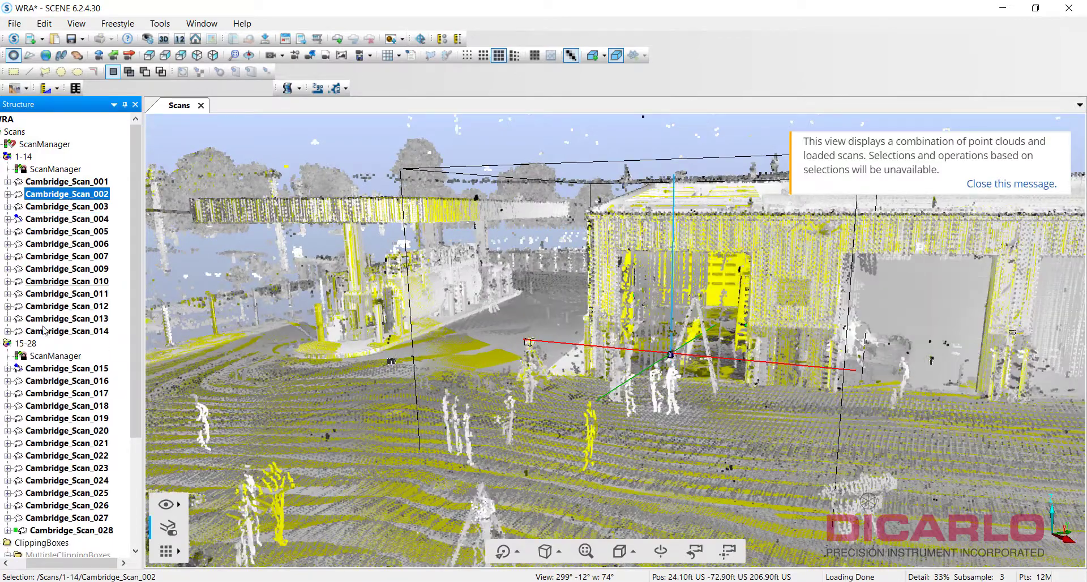
{"action": "left_click", "coordinate": [56, 530]}
{"action": "right_click", "coordinate": [57, 531]}
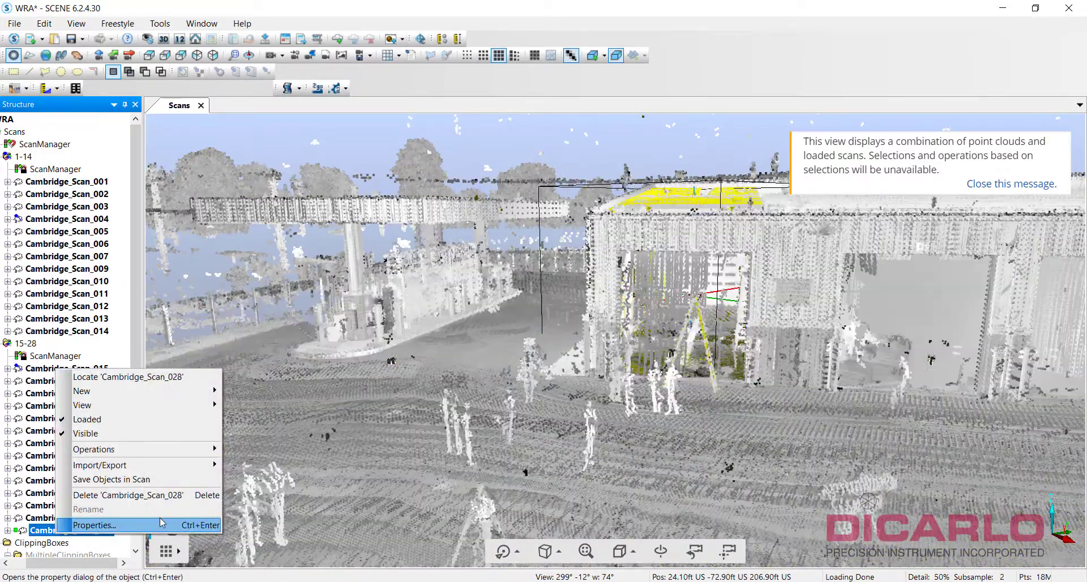
{"action": "left_click", "coordinate": [98, 420]}
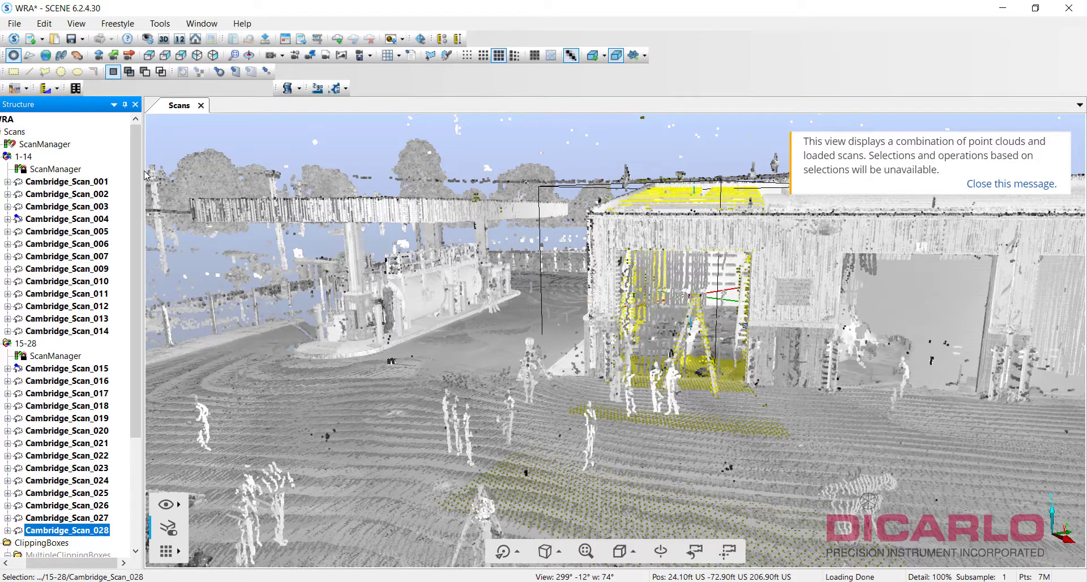
Step: Clip the combined point cloud to the MultipleClippingBoxes set and select the Registration_error viewpoint
{"action": "left_click_drag", "start_coordinate": [136, 419], "coordinate": [137, 575]}
{"action": "right_click", "coordinate": [95, 419]}
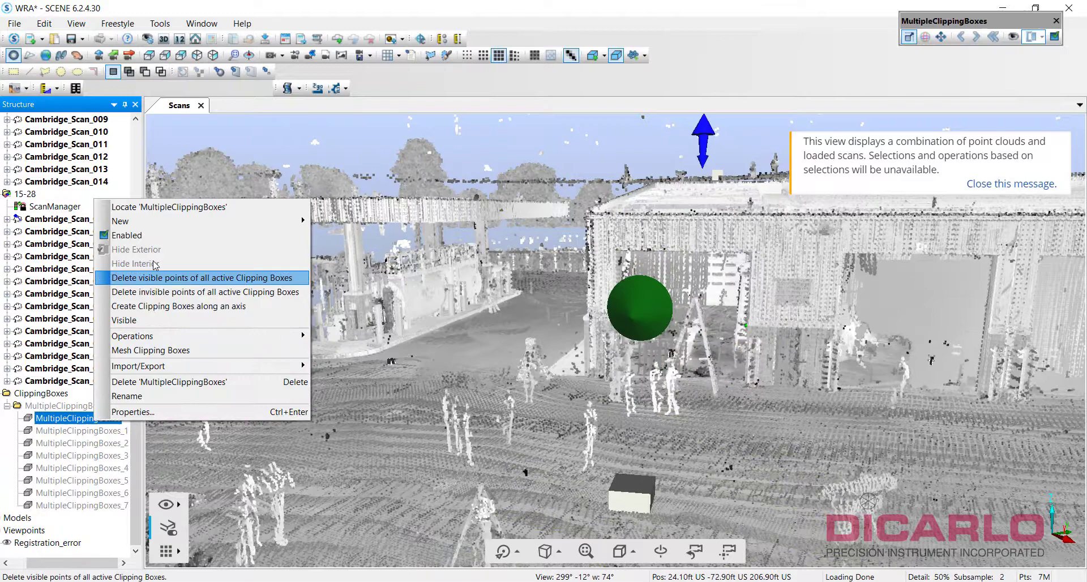
{"action": "left_click", "coordinate": [136, 249]}
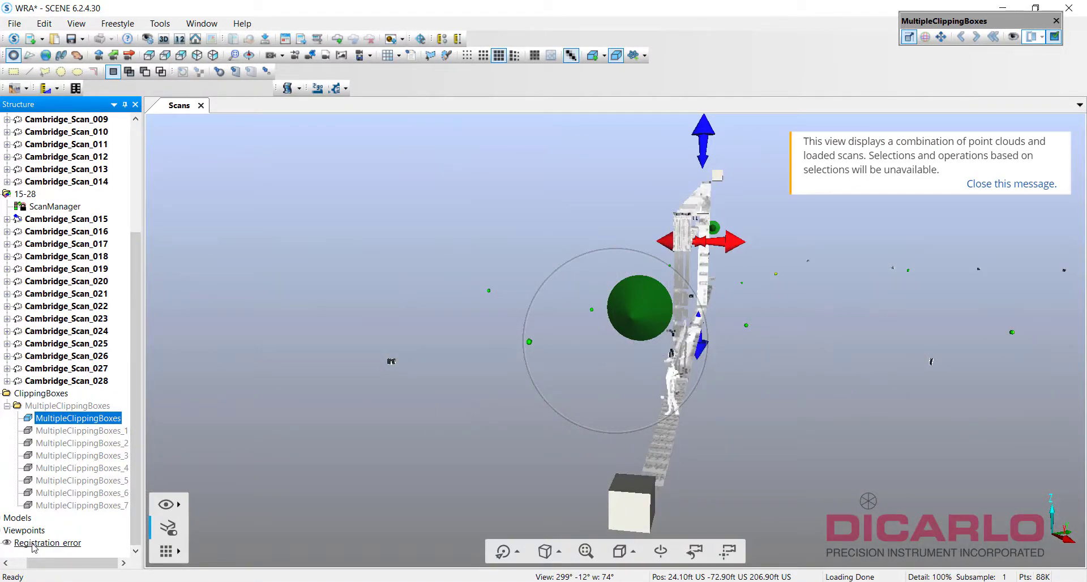
{"action": "left_click", "coordinate": [34, 543]}
{"action": "right_click", "coordinate": [34, 543]}
Step: Activate the Registration_error viewpoint and orbit to see the clipped floor slice edge-on
{"action": "left_click", "coordinate": [60, 487]}
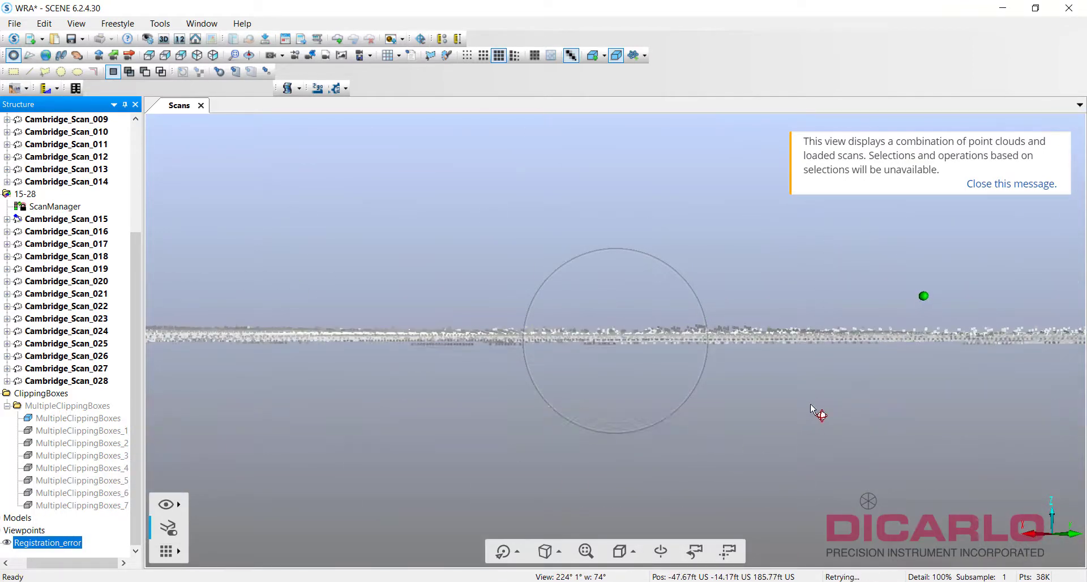
{"action": "left_click_drag", "start_coordinate": [811, 405], "coordinate": [341, 220]}
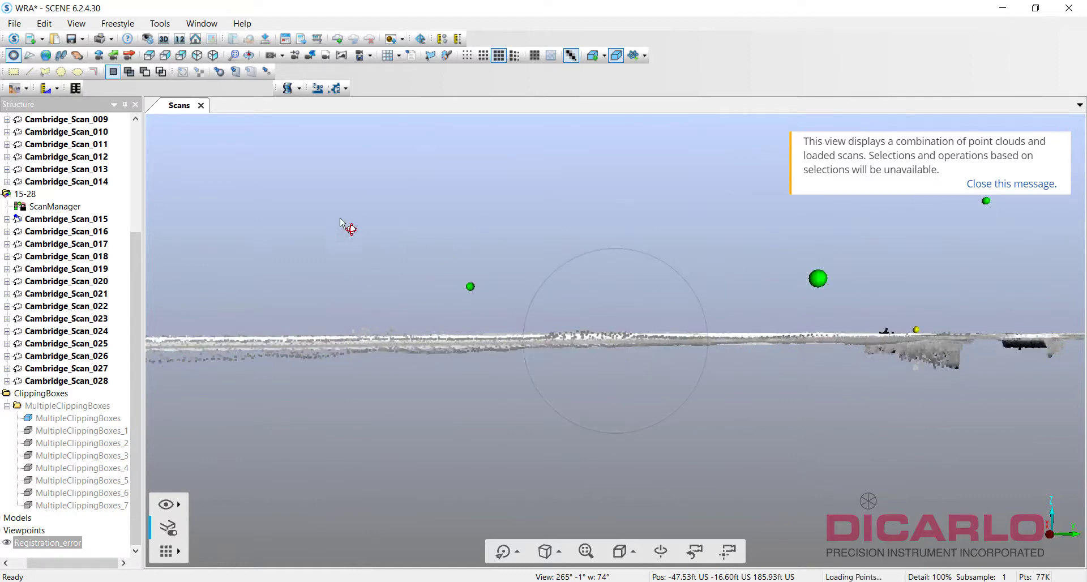
{"action": "scroll", "coordinate": [129, 366], "scroll_direction": "up", "scroll_amount": 5}
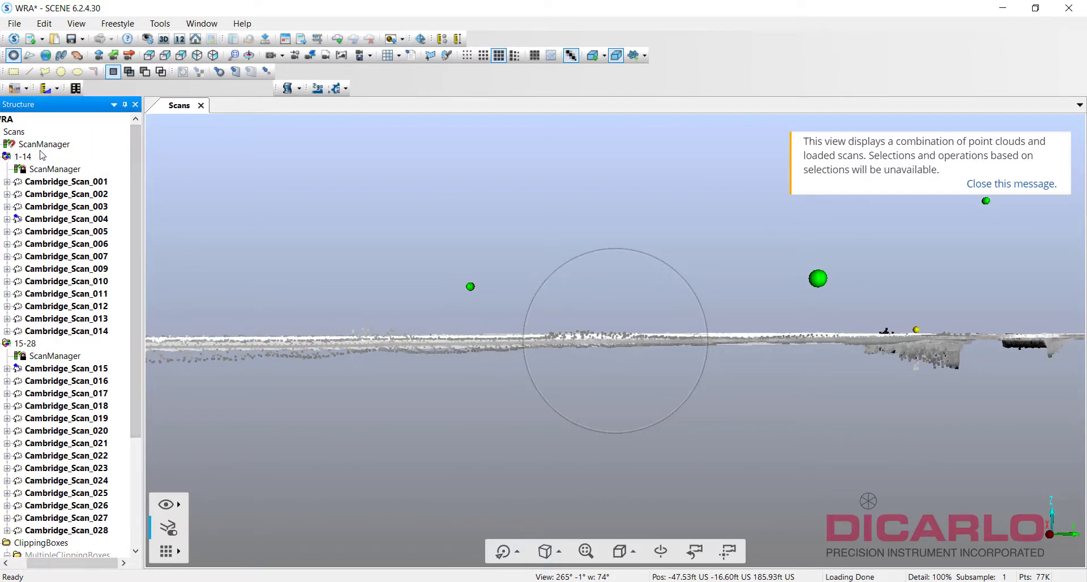
Step: Open the General properties of Cambridge_Scan_002's Plane target, which is ignored for placement
{"action": "left_click", "coordinate": [7, 194]}
{"action": "right_click", "coordinate": [51, 307]}
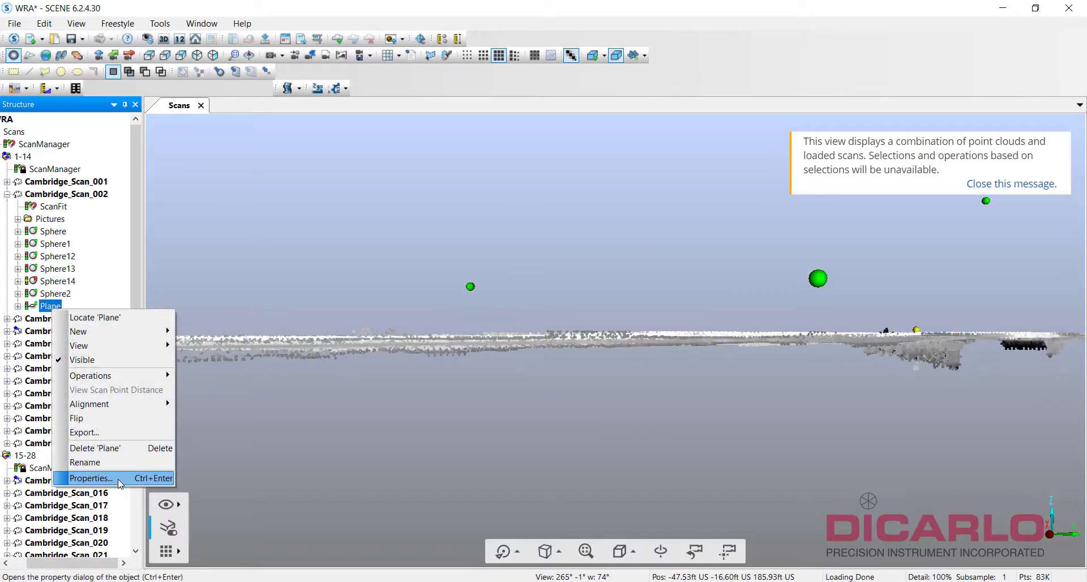
{"action": "left_click", "coordinate": [164, 478]}
{"action": "left_click", "coordinate": [215, 282]}
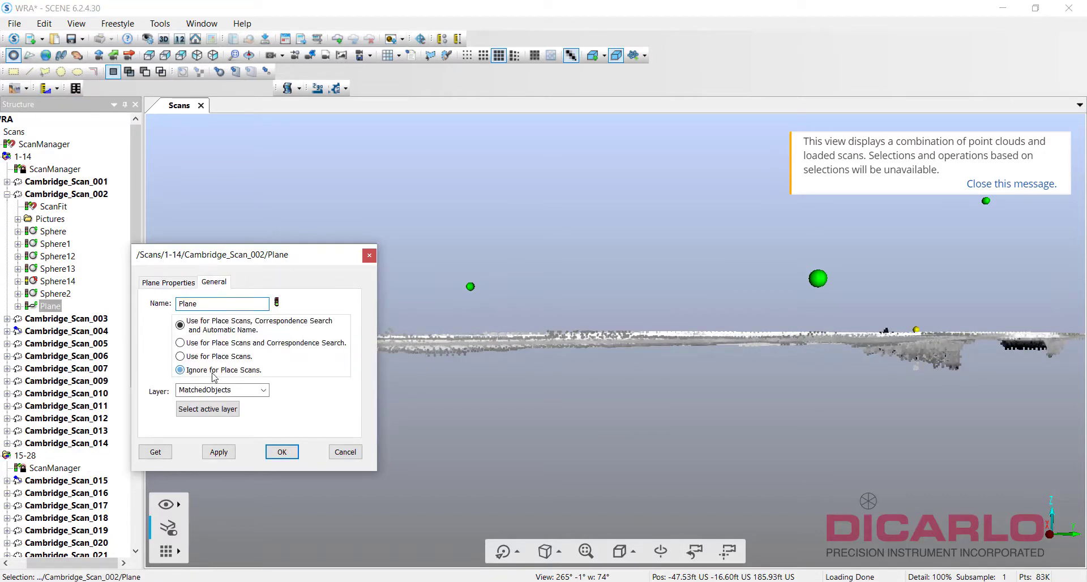
Step: Re-place the scans from the ScanManager and rotate slightly around the slice
{"action": "left_click", "coordinate": [31, 145]}
{"action": "right_click", "coordinate": [31, 146]}
{"action": "left_click", "coordinate": [57, 151]}
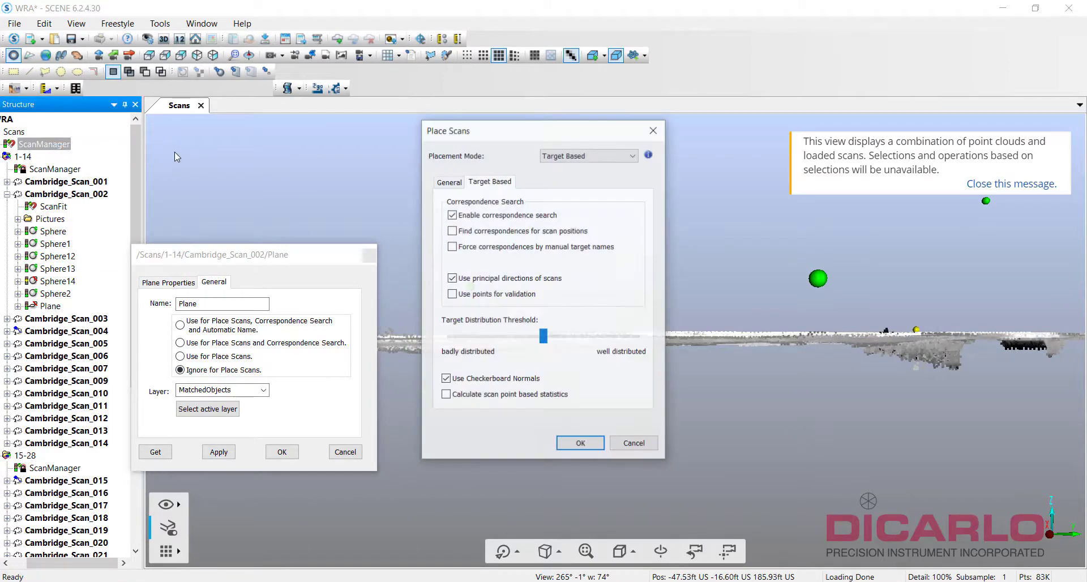
{"action": "left_click", "coordinate": [581, 444]}
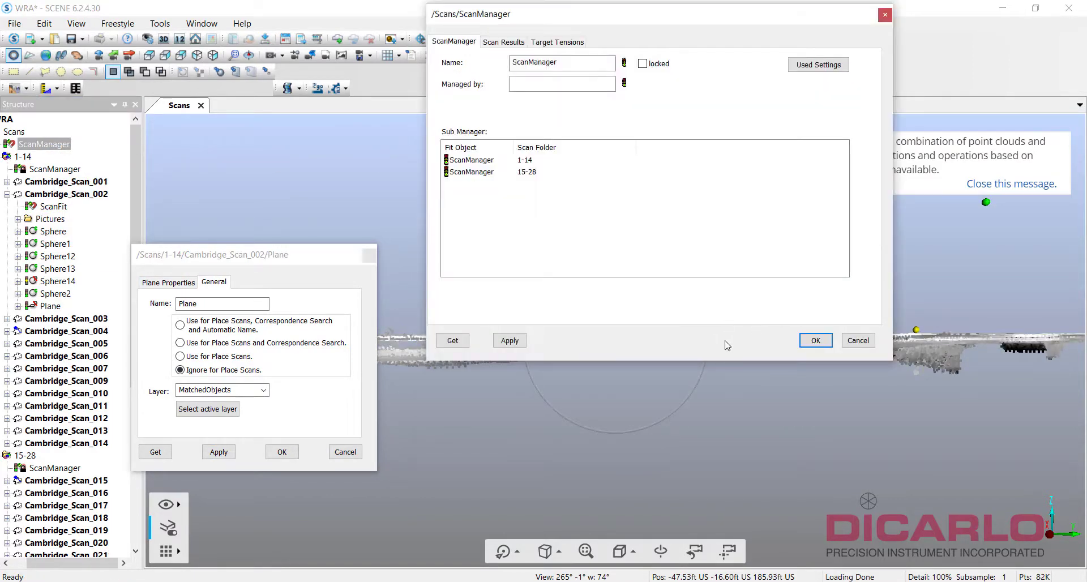
{"action": "left_click", "coordinate": [815, 341]}
{"action": "left_click_drag", "start_coordinate": [797, 361], "coordinate": [651, 357]}
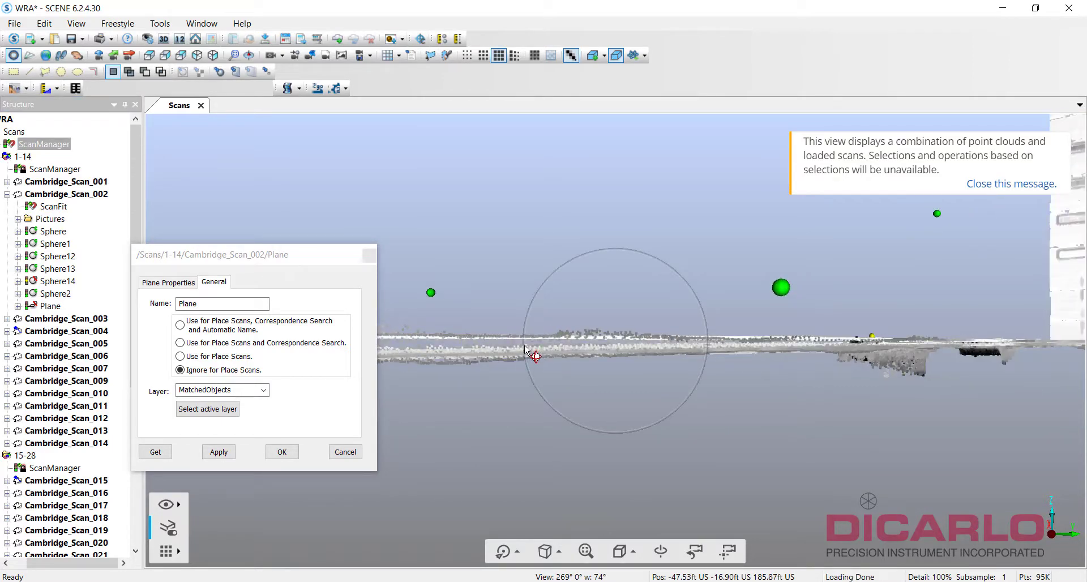
Step: Set the Plane to 'Use for Place Scans, Correspondence Search and Automatic Name', re-place scans, inspect slice
{"action": "left_click", "coordinate": [219, 323]}
{"action": "left_click", "coordinate": [282, 453]}
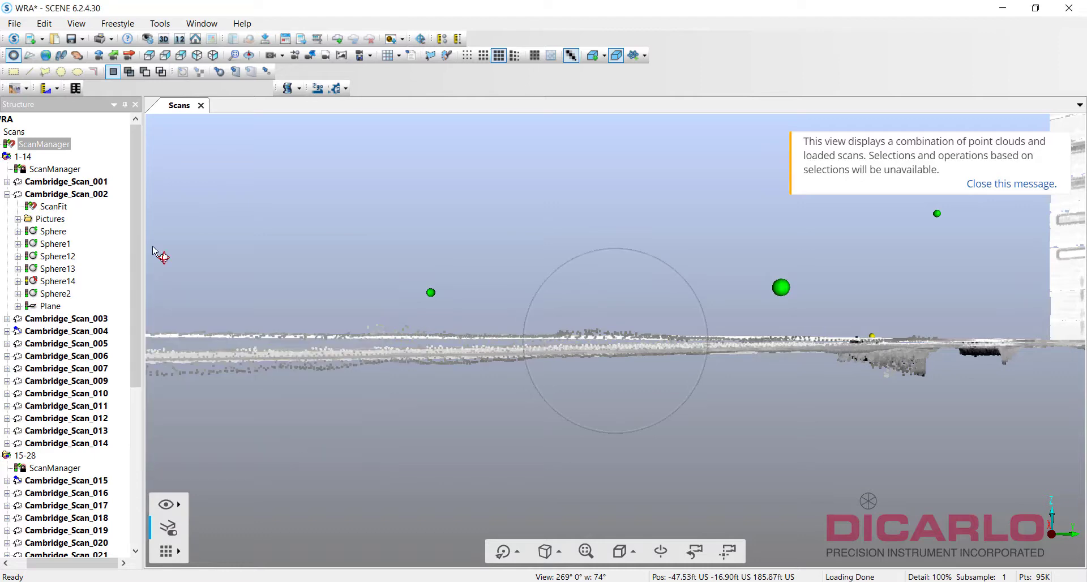
{"action": "right_click", "coordinate": [40, 147]}
{"action": "left_click", "coordinate": [56, 150]}
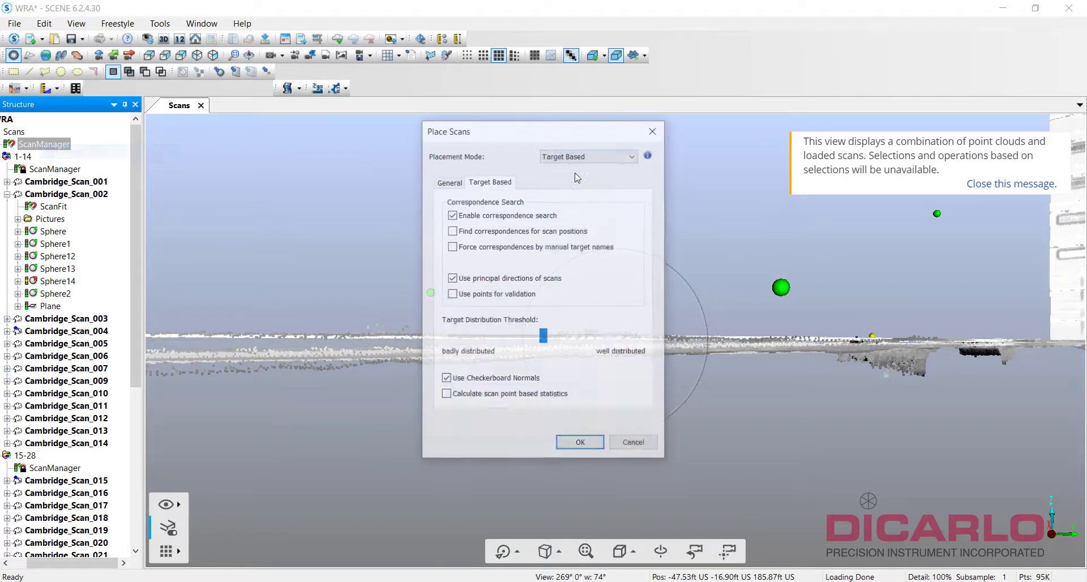
{"action": "left_click_drag", "start_coordinate": [609, 139], "coordinate": [921, 146]}
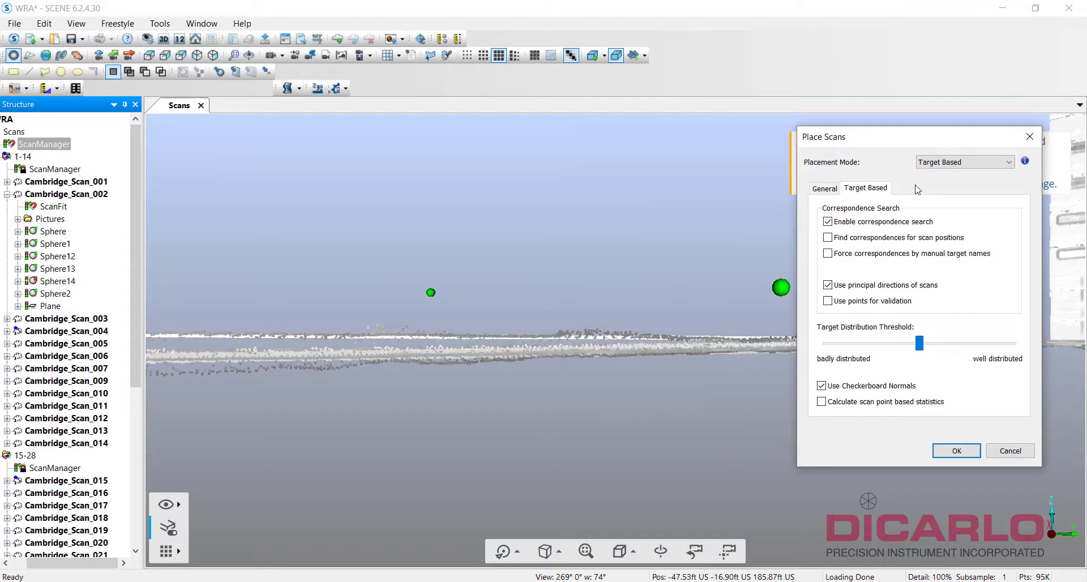
{"action": "left_click", "coordinate": [958, 451]}
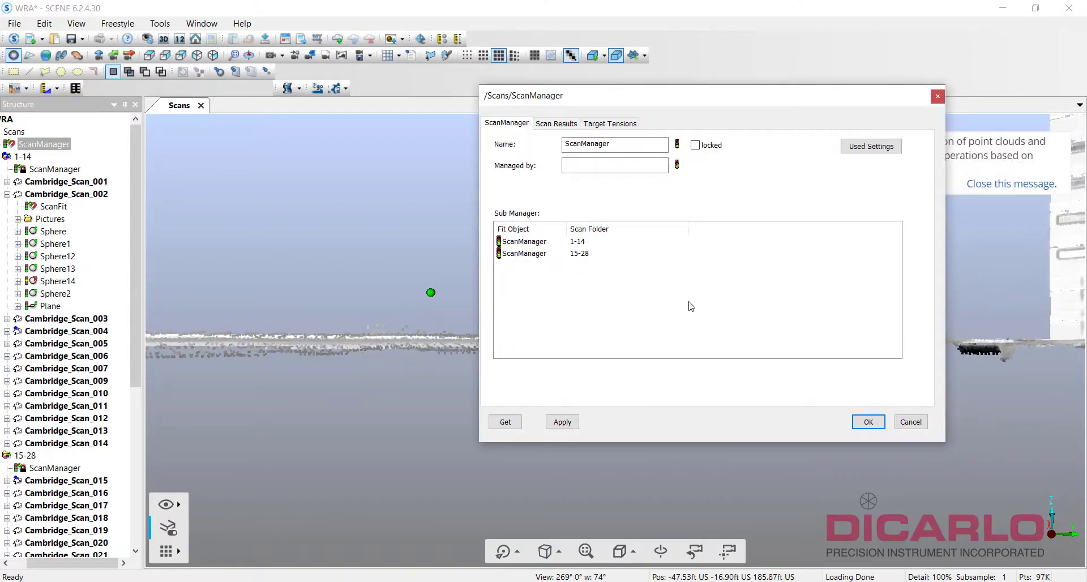
{"action": "left_click", "coordinate": [868, 423]}
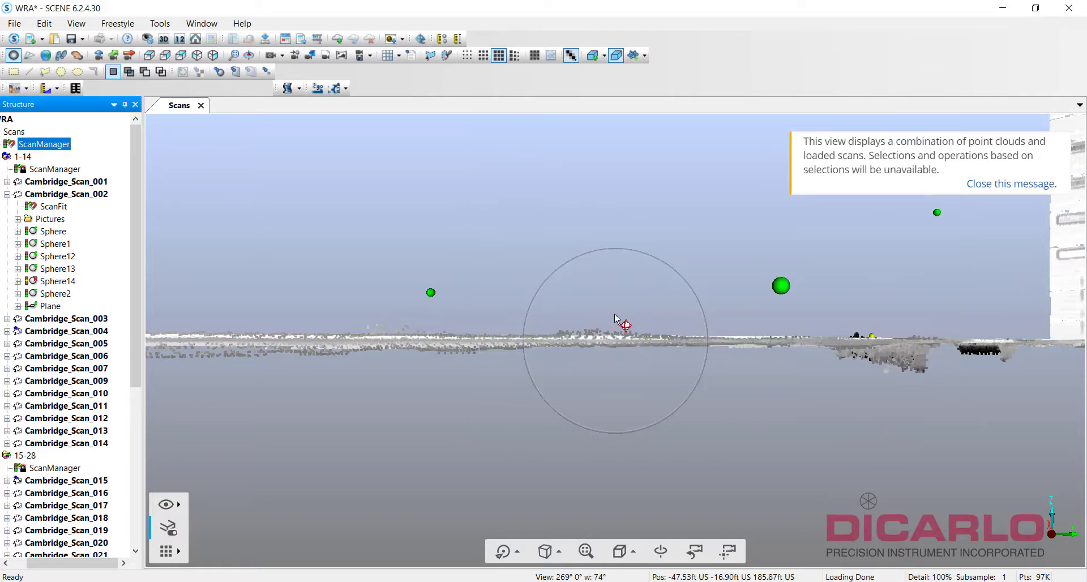
{"action": "left_click_drag", "start_coordinate": [647, 329], "coordinate": [620, 318]}
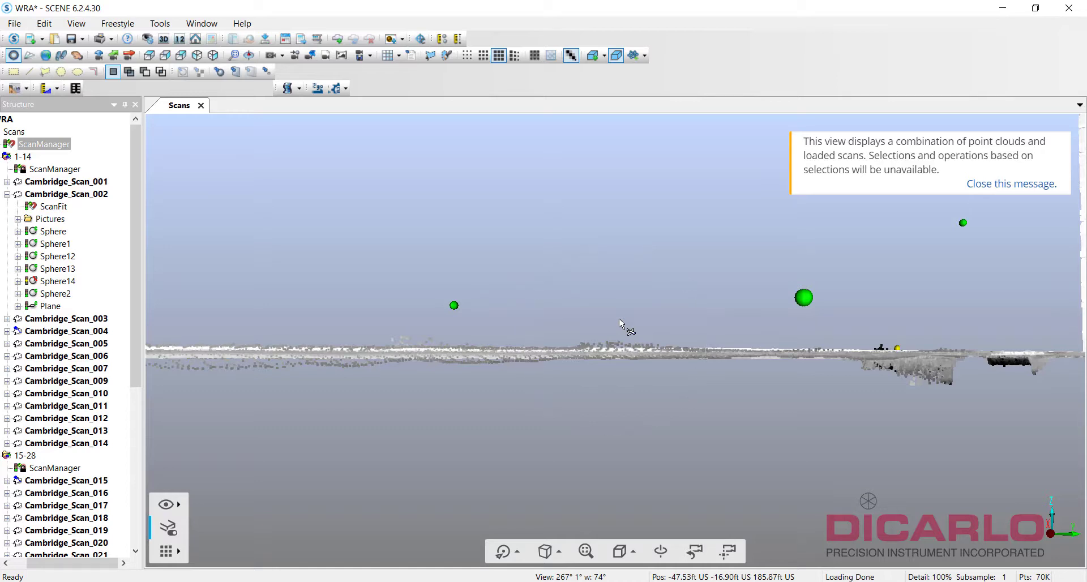